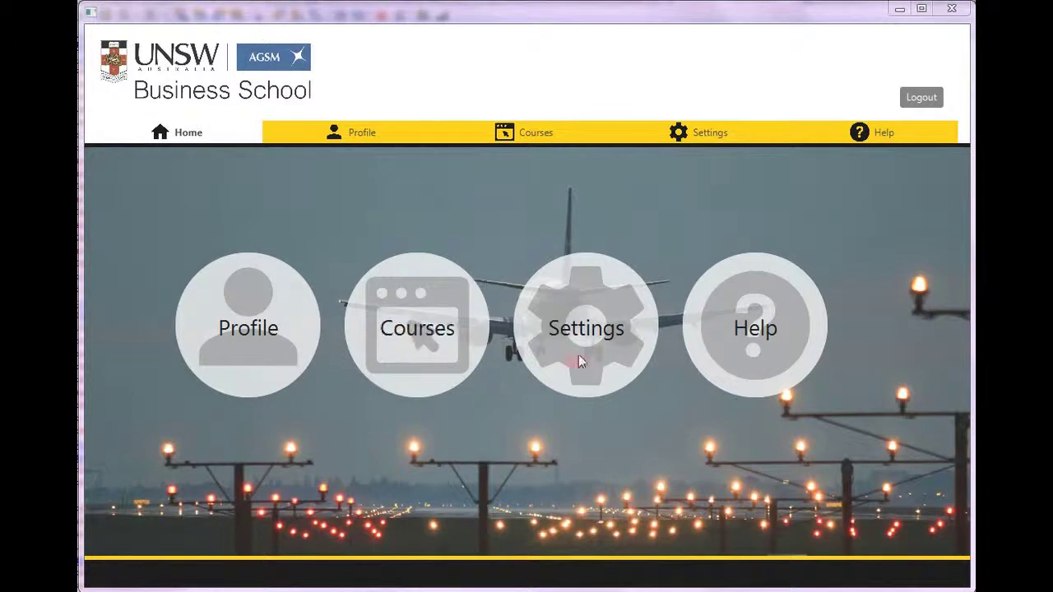
View the student profile and course match pages, and try to submit the exchange application
left_click(347, 141)
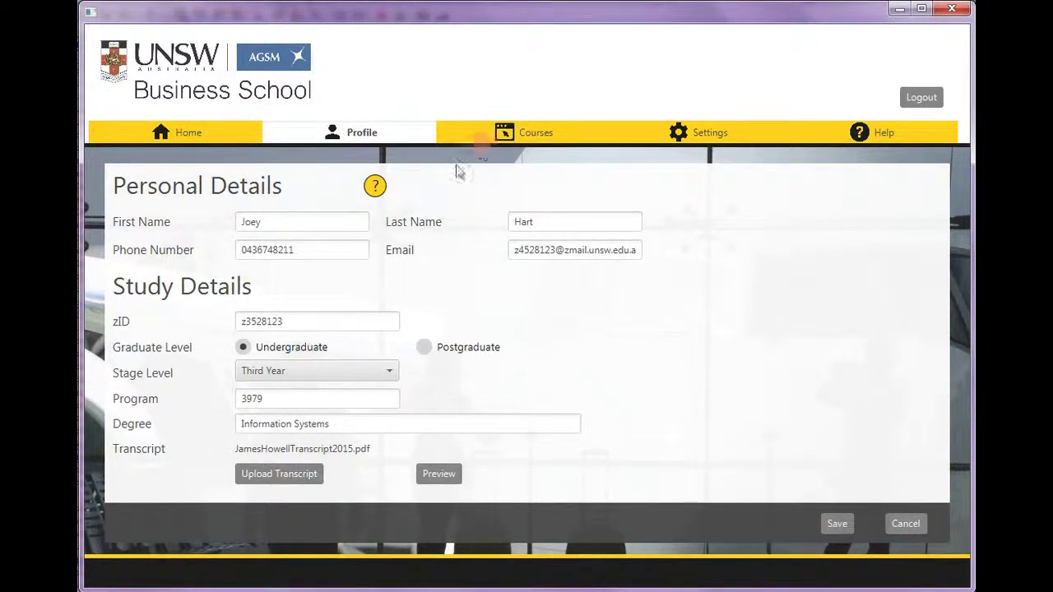
left_click(484, 138)
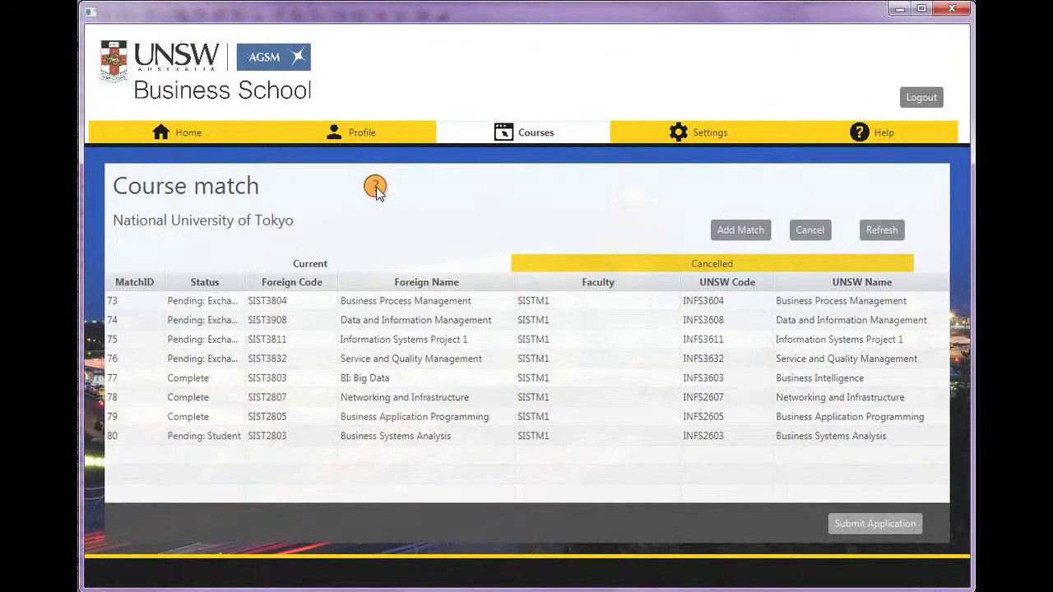
mouse_move(376, 190)
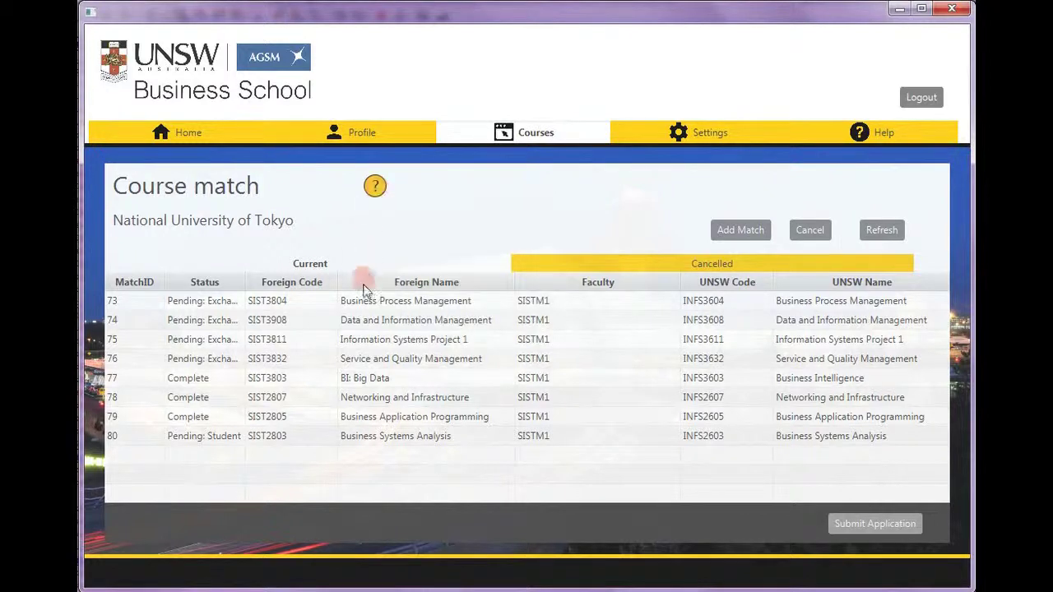
left_click(892, 527)
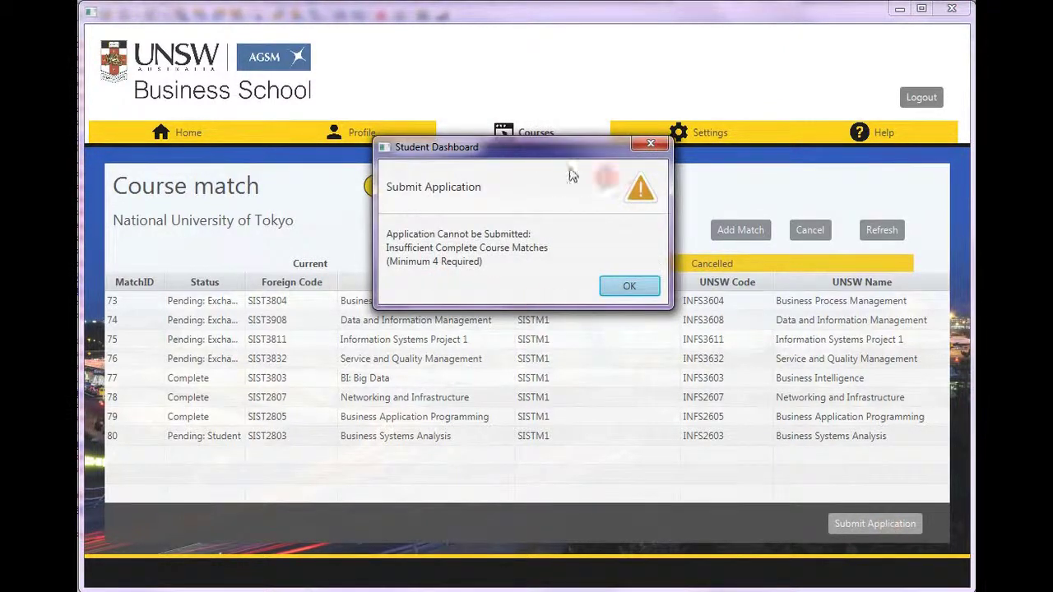
left_click(627, 287)
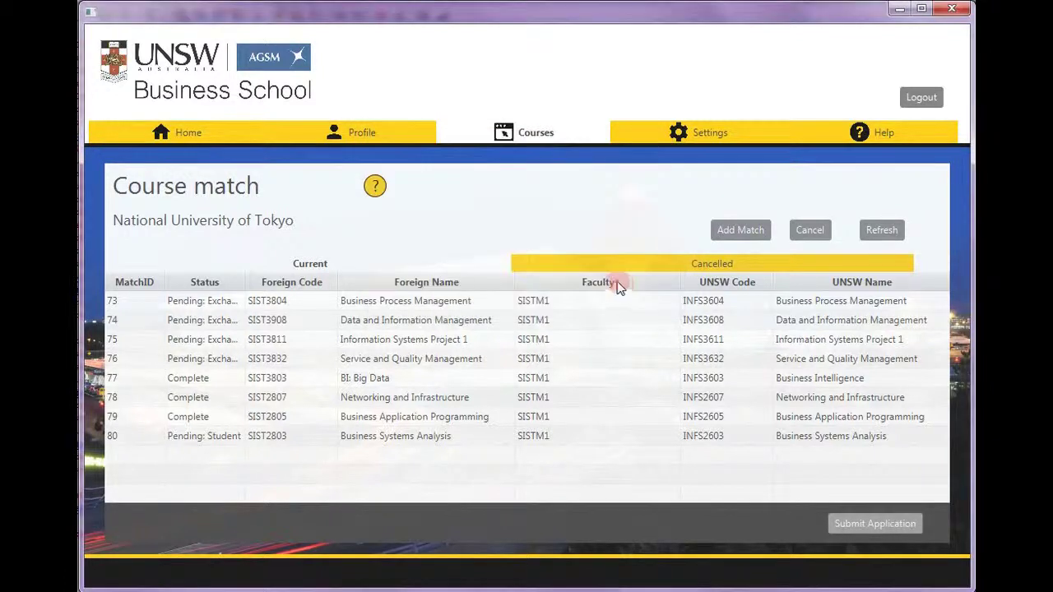
Start a new course match for National University of Tokyo with course code INFS2323 and Undergraduate level
left_click(743, 230)
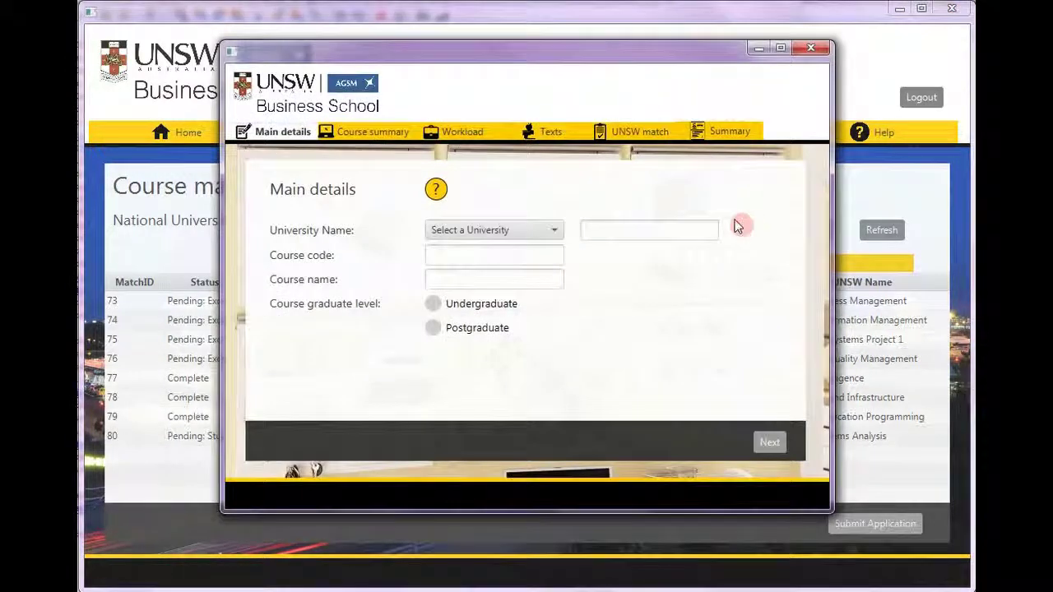
left_click(541, 234)
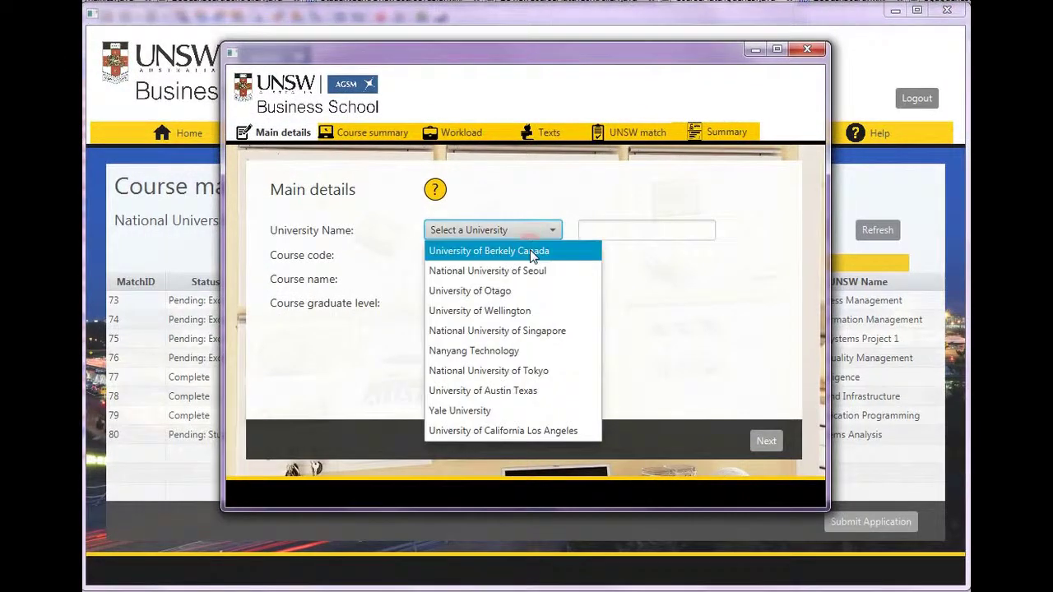
left_click(531, 372)
left_click(475, 257)
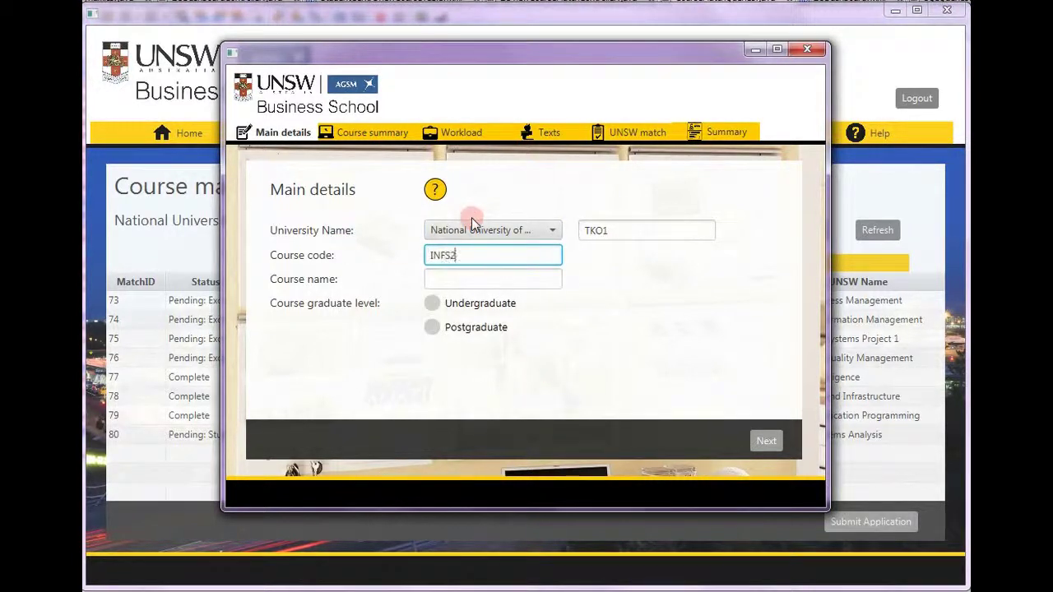
type("INFS23231")
left_click(448, 303)
left_click(506, 255)
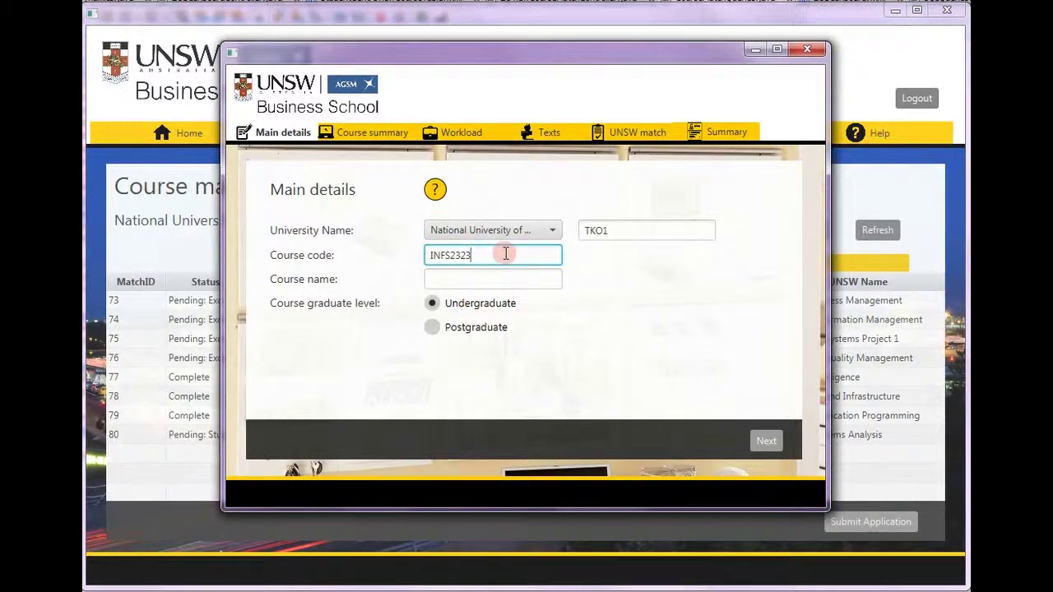
Upload INFS3605_Information_Systems_Project_2_S22015_v1.2.pdf from the INFS3655 - IS Project 2 folder as the PDF course outline
left_click(341, 133)
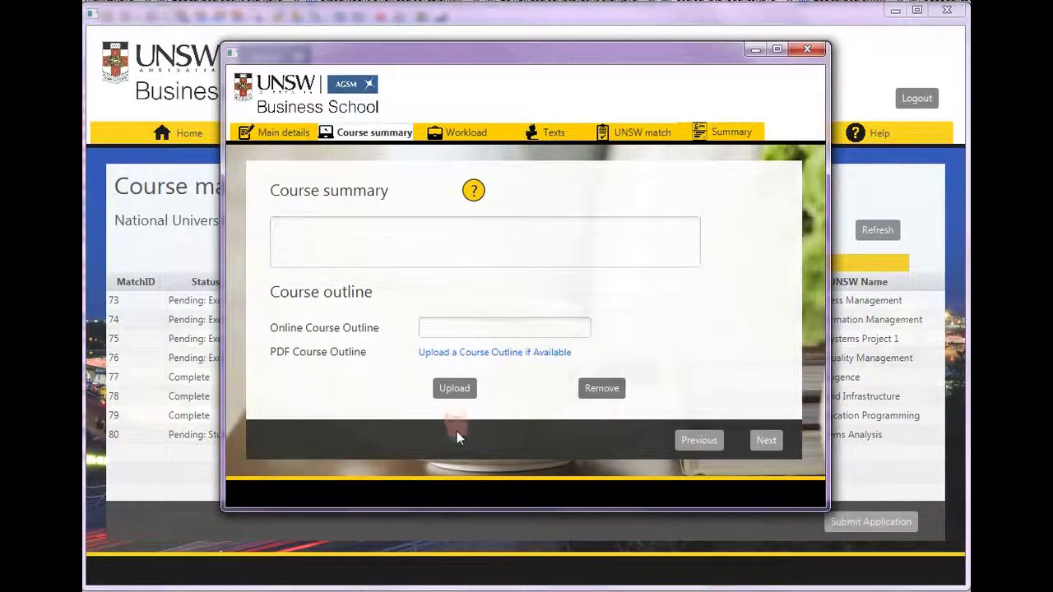
left_click(458, 389)
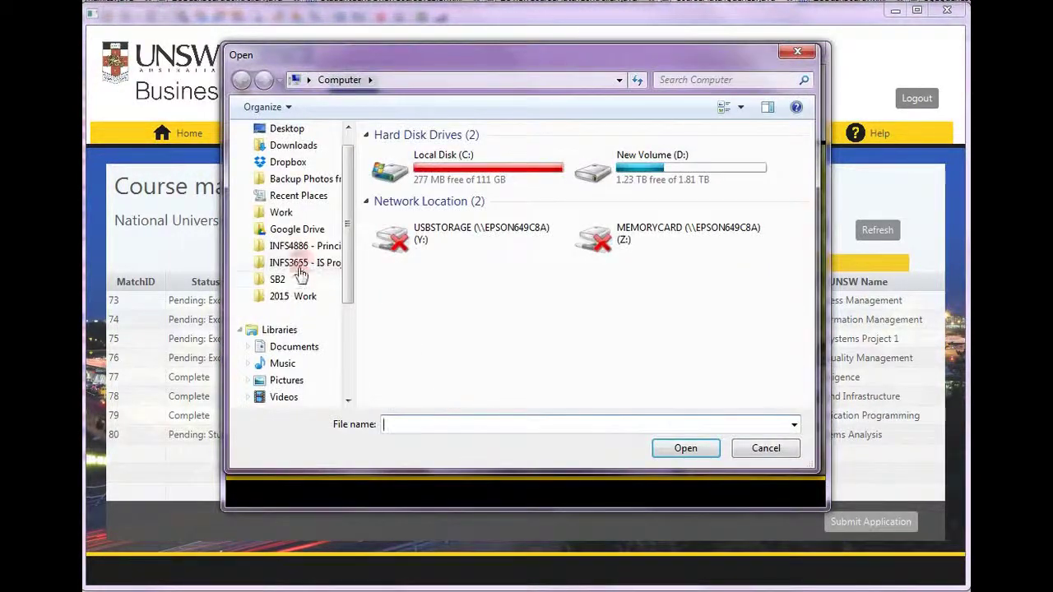
left_click(311, 276)
scroll(553, 338, "down", 3)
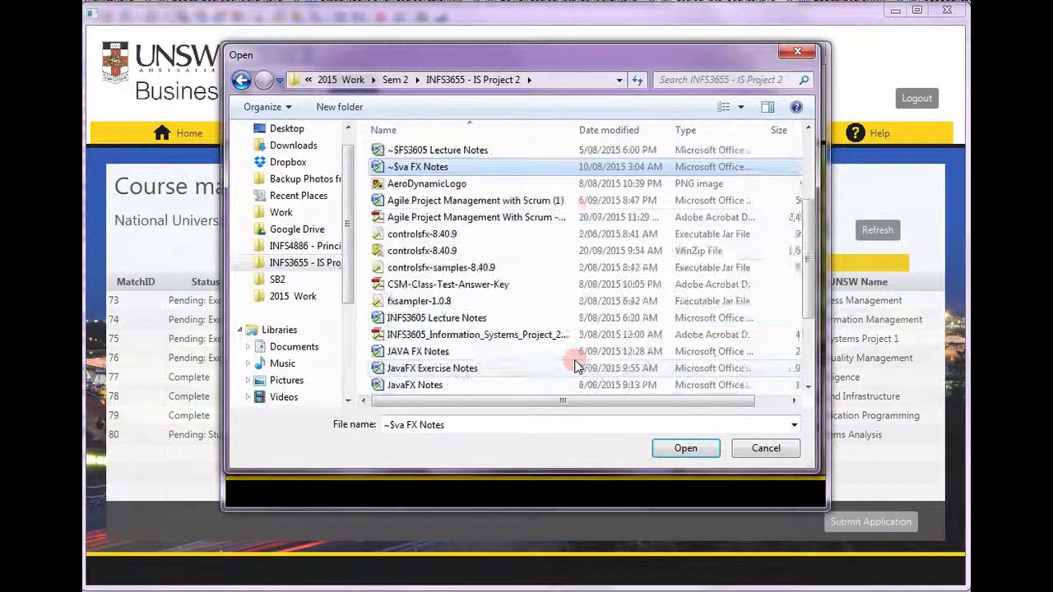
double_click(553, 339)
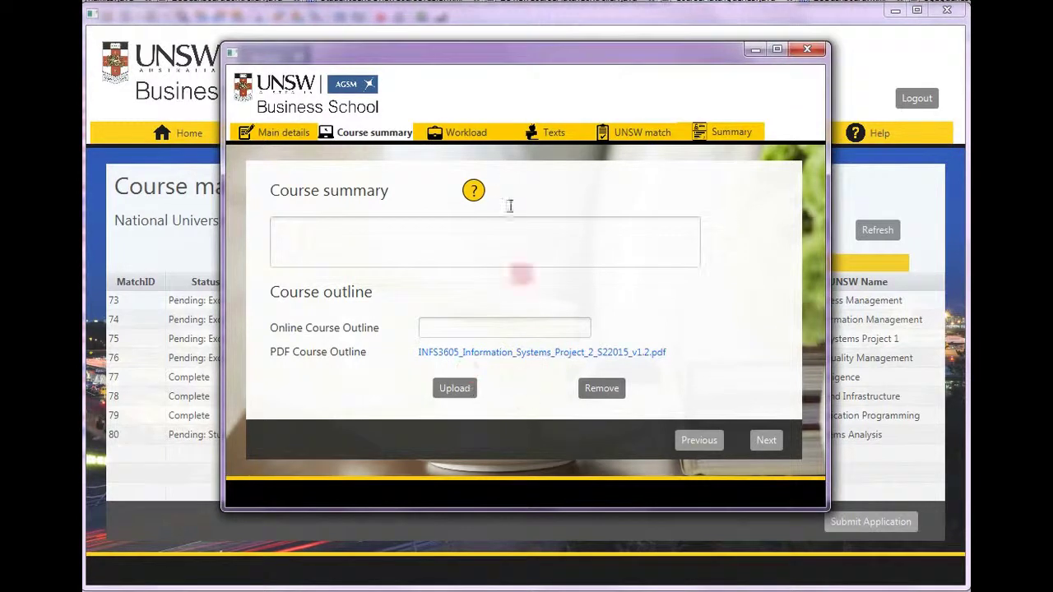
Enter 1 hour in each of the six workload categories and calculate the total
left_click(476, 136)
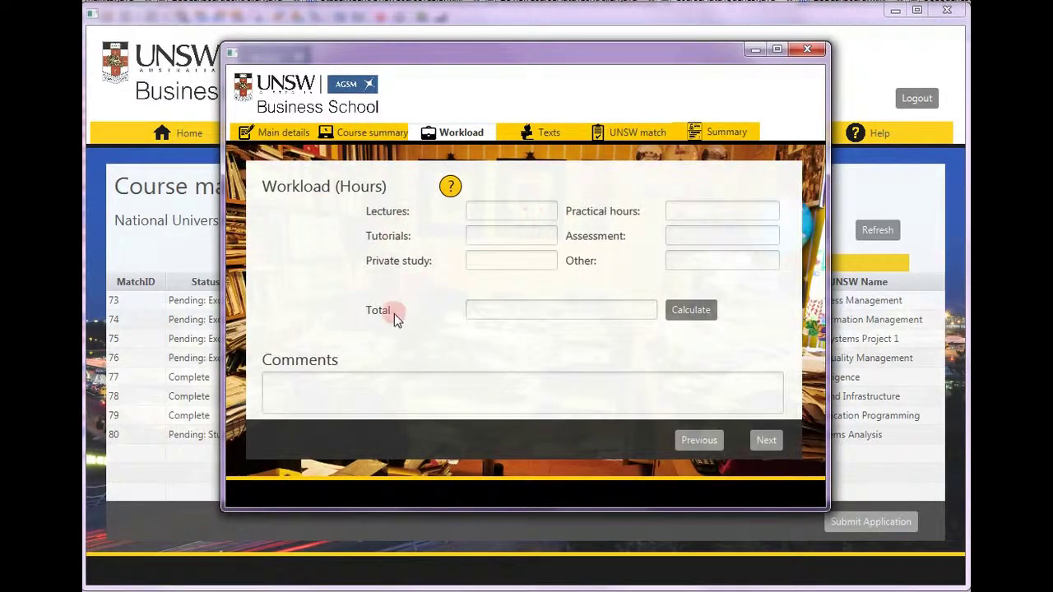
left_click(482, 207)
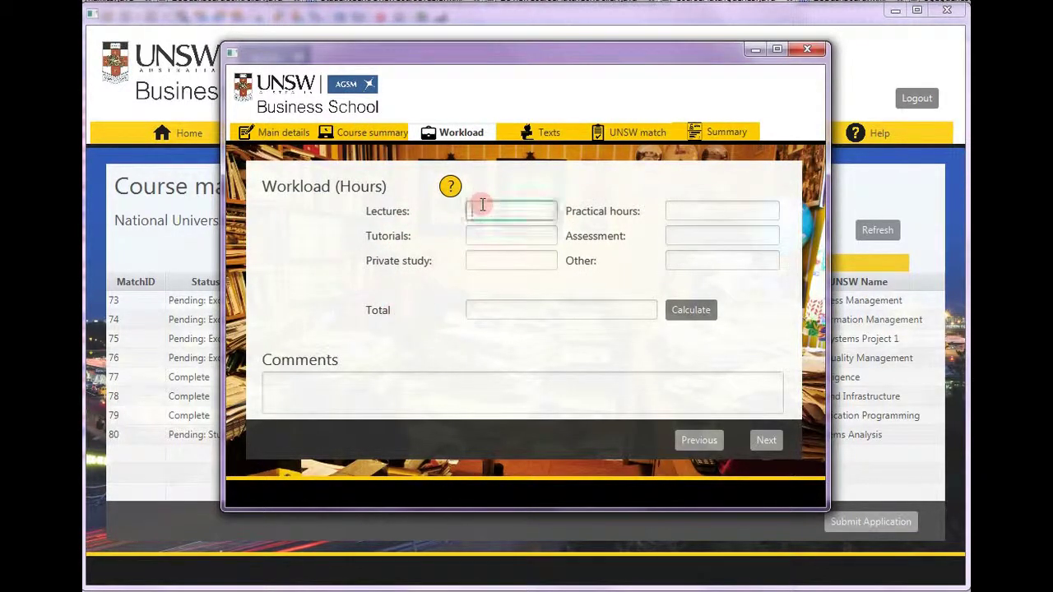
type("1")
key("Tab")
type("1\t1\t1\t1\t1")
left_click(691, 310)
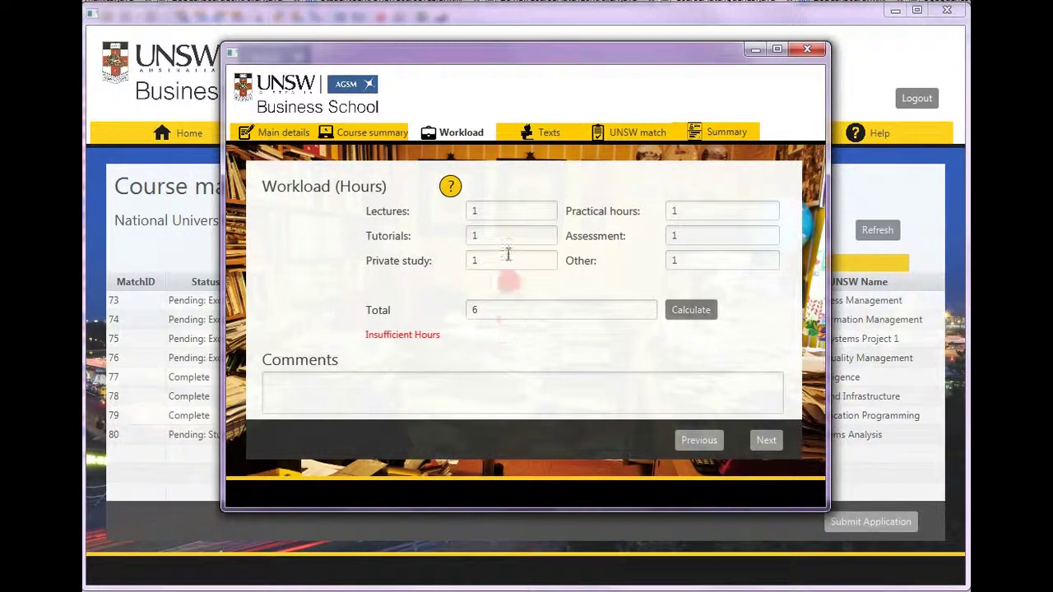
View the textbooks section, and check INFS34242 as the matching UNSW course code
left_click(541, 134)
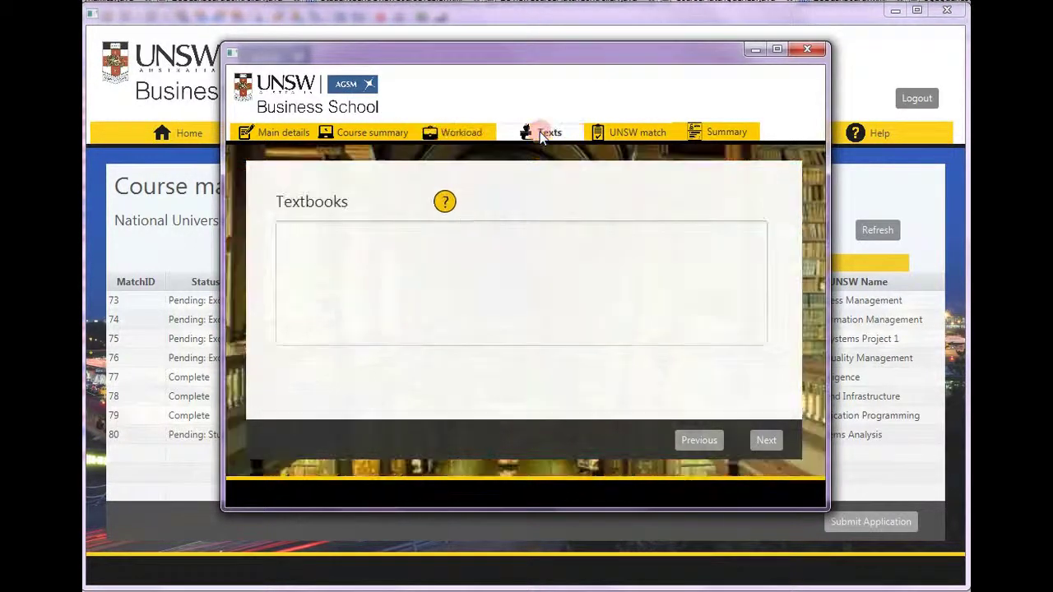
left_click(634, 137)
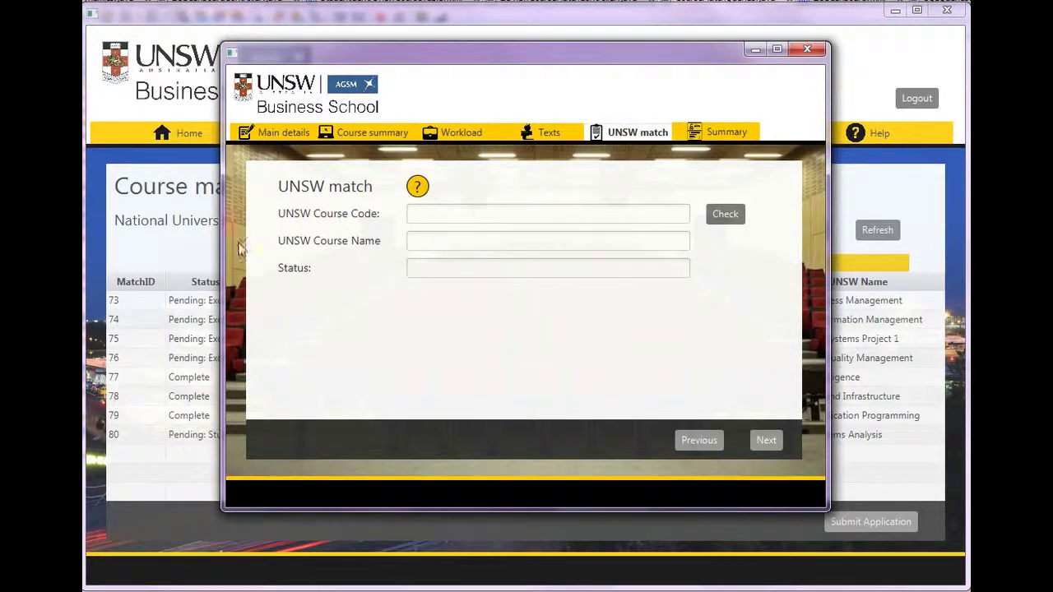
left_click(503, 211)
type("INFS342")
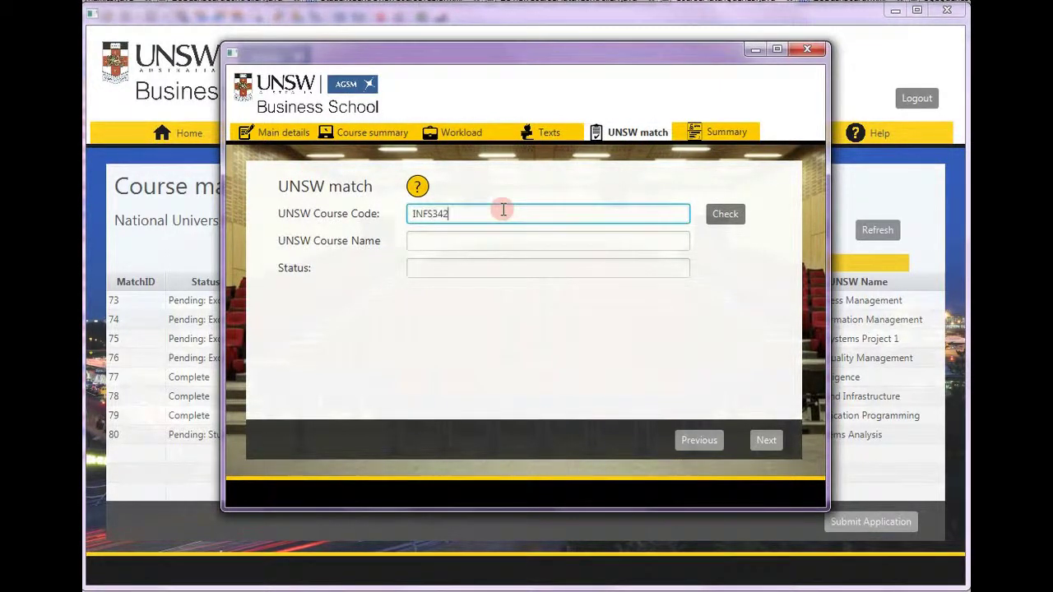
type("42")
left_click(737, 220)
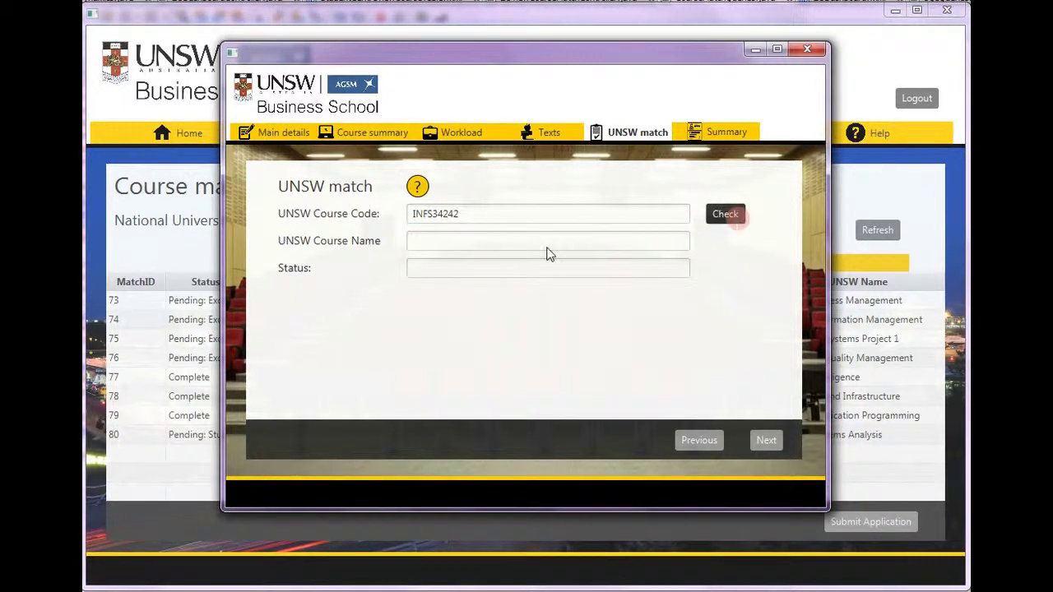
Replace the UNSW course code with INFS1602 and check its validity
left_click(515, 255)
key("shift+Tab")
type("IN")
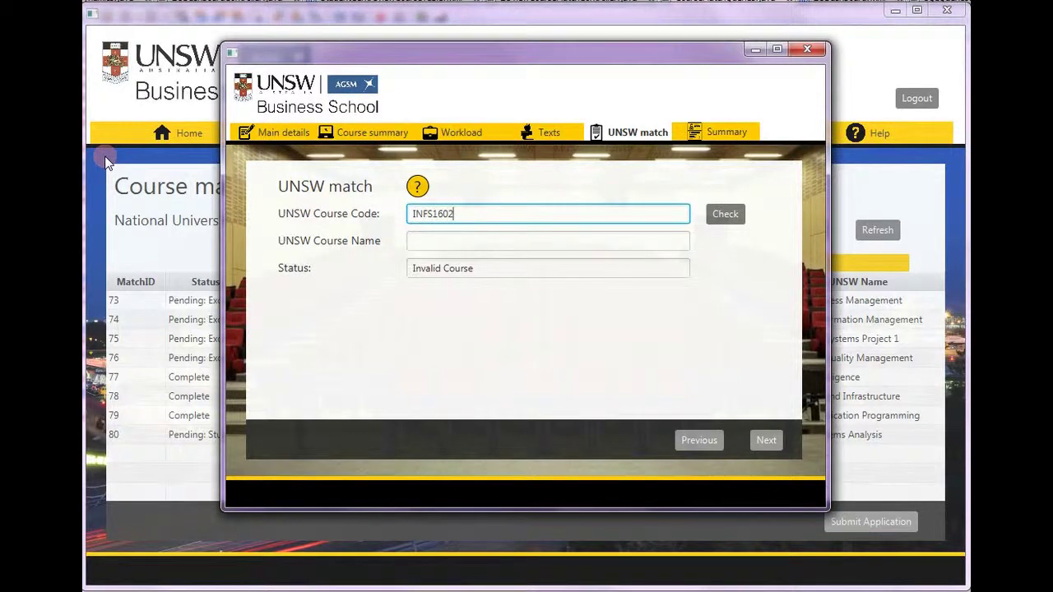
left_click(735, 217)
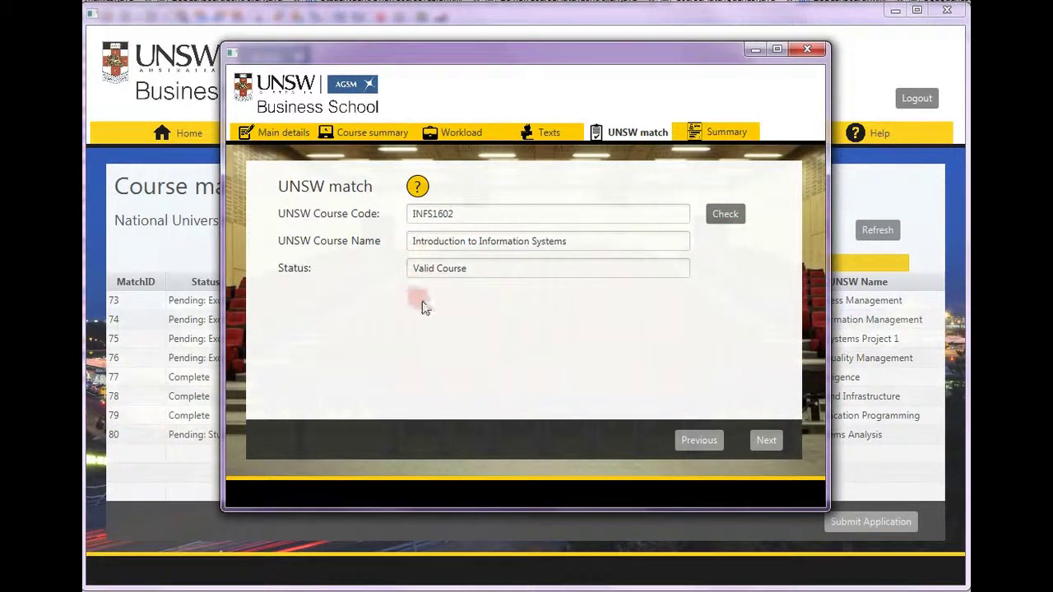
Review the course match summary and view its attached course outline PDF, closing the document when done
left_click(698, 136)
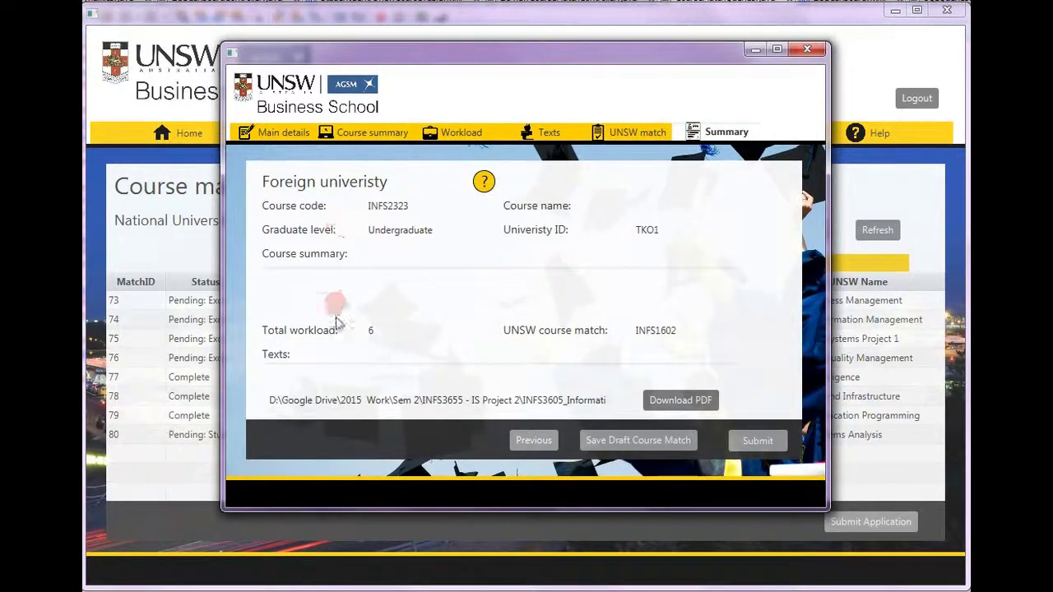
left_click(713, 399)
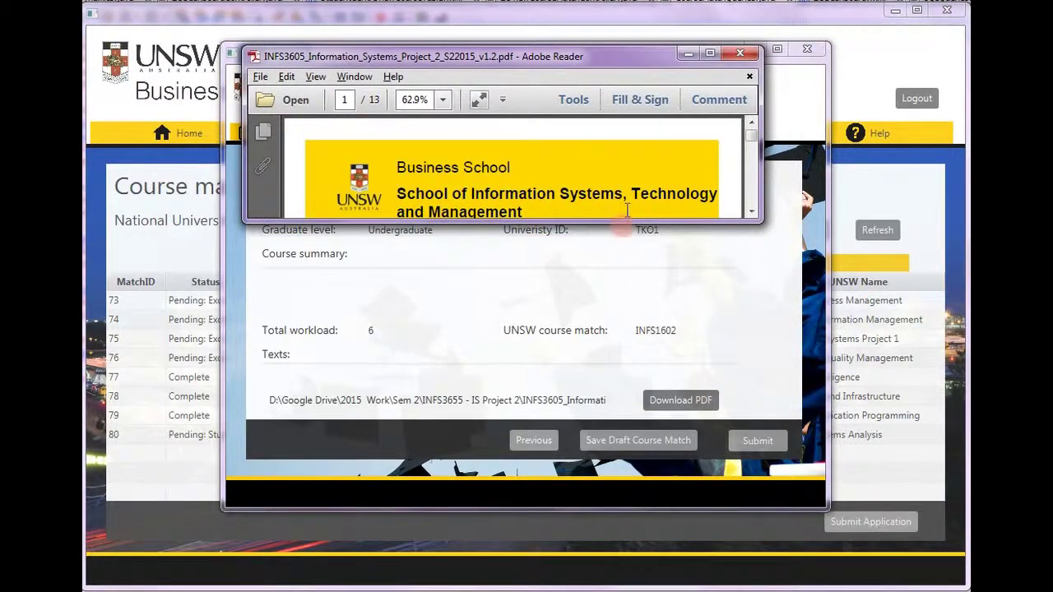
left_click_drag(626, 219, 634, 428)
scroll(631, 315, "down", 10)
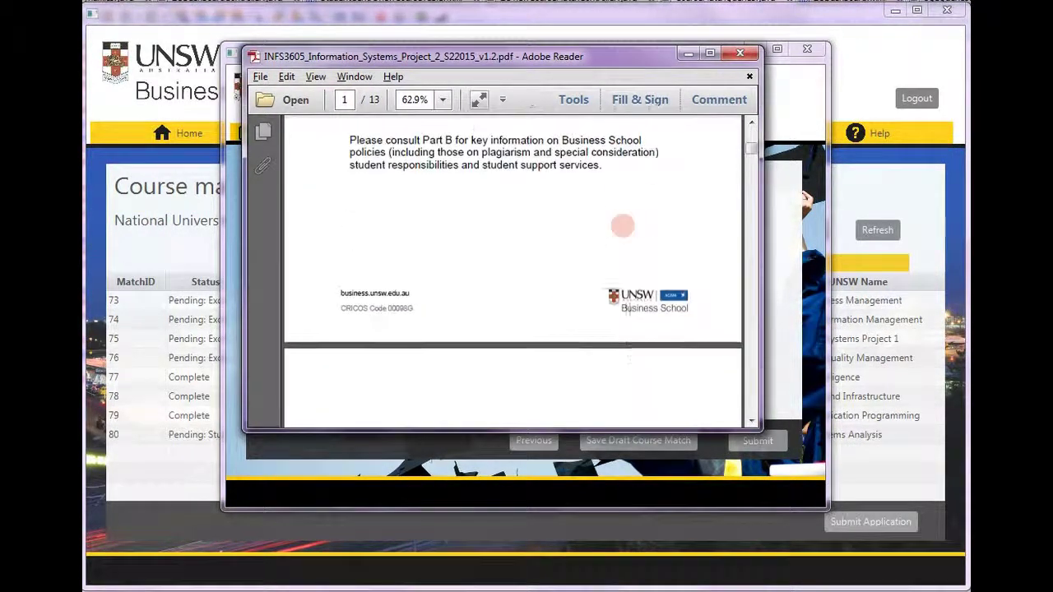
left_click(741, 54)
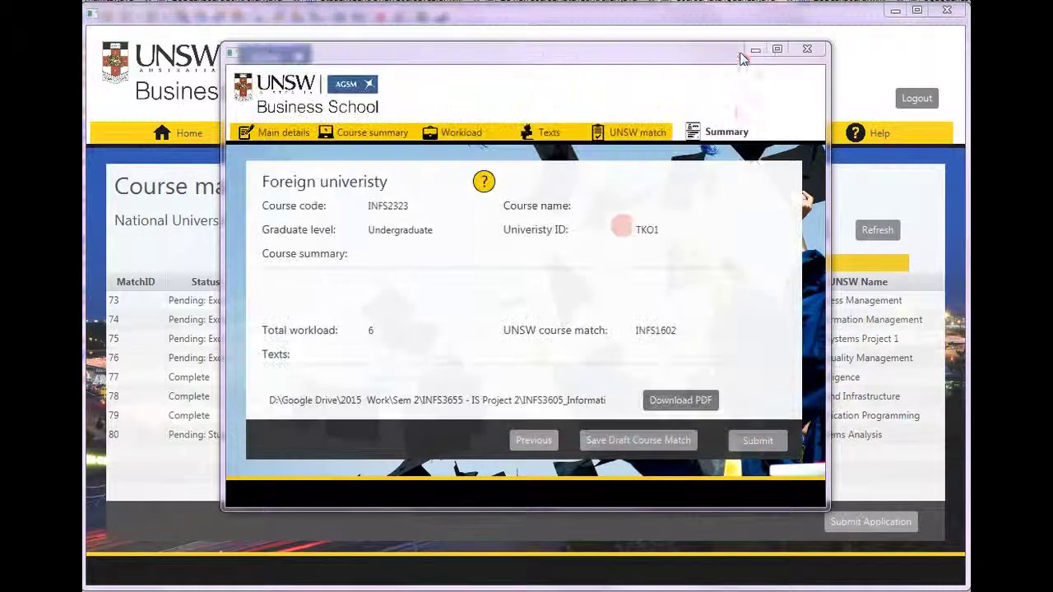
Try to submit the course match and dismiss the response
left_click(752, 441)
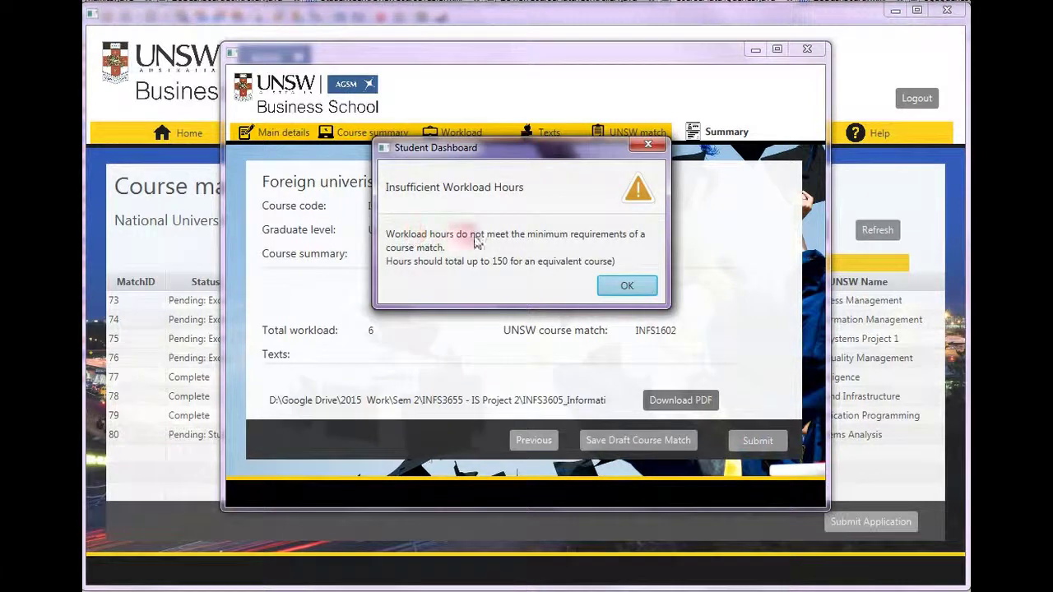
left_click(629, 285)
Set lectures, tutorials and private study to 50 hours each and practical, assessment and other to 20 each, and calculate the total workload
left_click(539, 133)
left_click(454, 136)
left_click(524, 212)
key("Tab")
type("50")
key("Tab")
type("50")
key("Tab")
type("20")
key("Tab")
type("20")
key("Tab")
type("20")
left_click(677, 317)
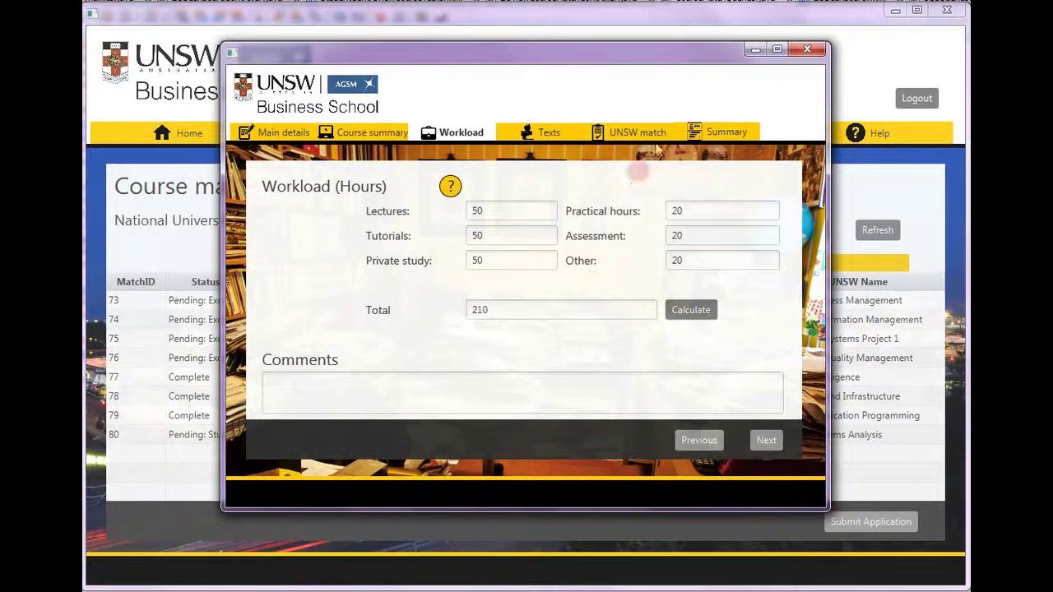
Try to submit the course match from the summary with the revised workload
left_click(717, 130)
left_click(758, 440)
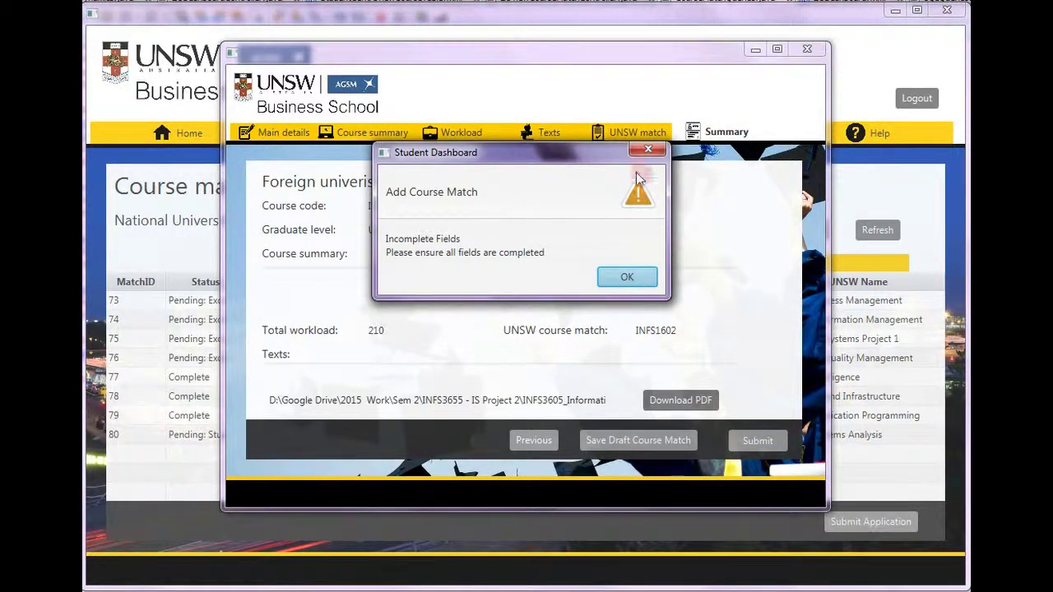
left_click(644, 276)
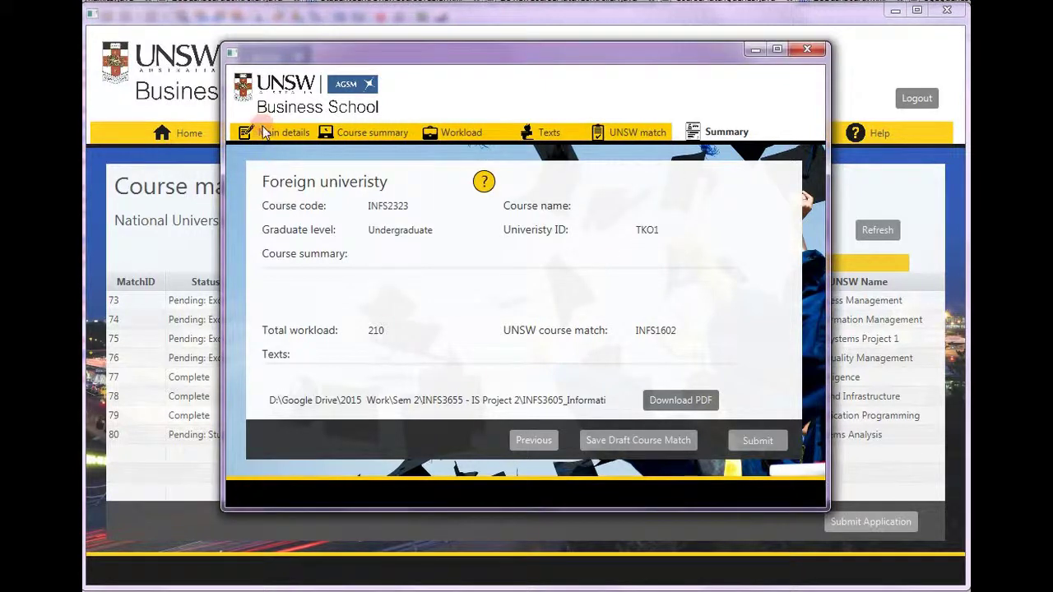
Enter Enterprise Services as the course name and "Teaches about SAP and ERP" as the course summary
left_click(263, 133)
left_click(482, 279)
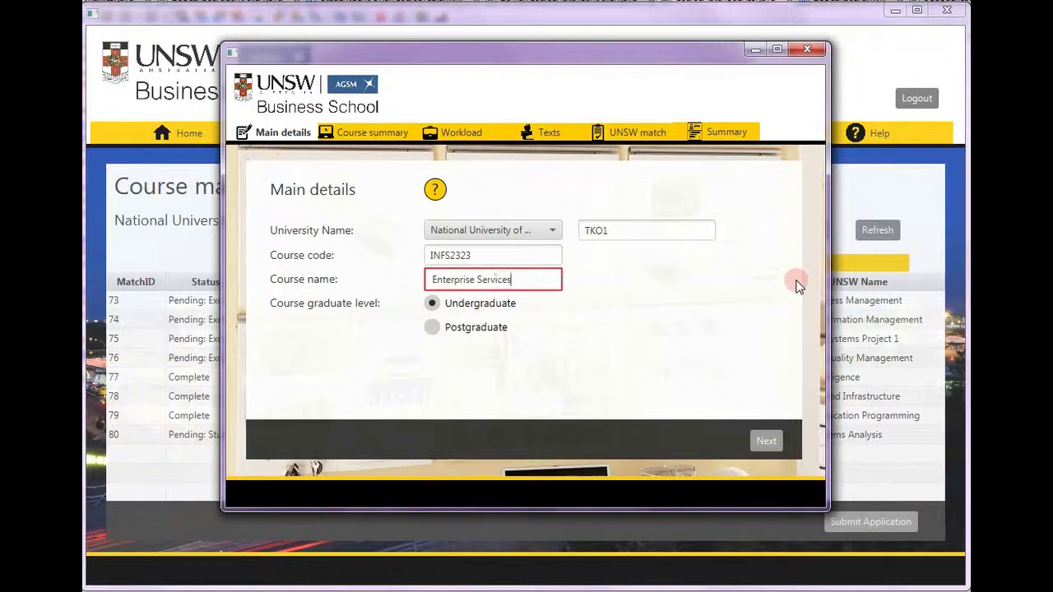
left_click(367, 132)
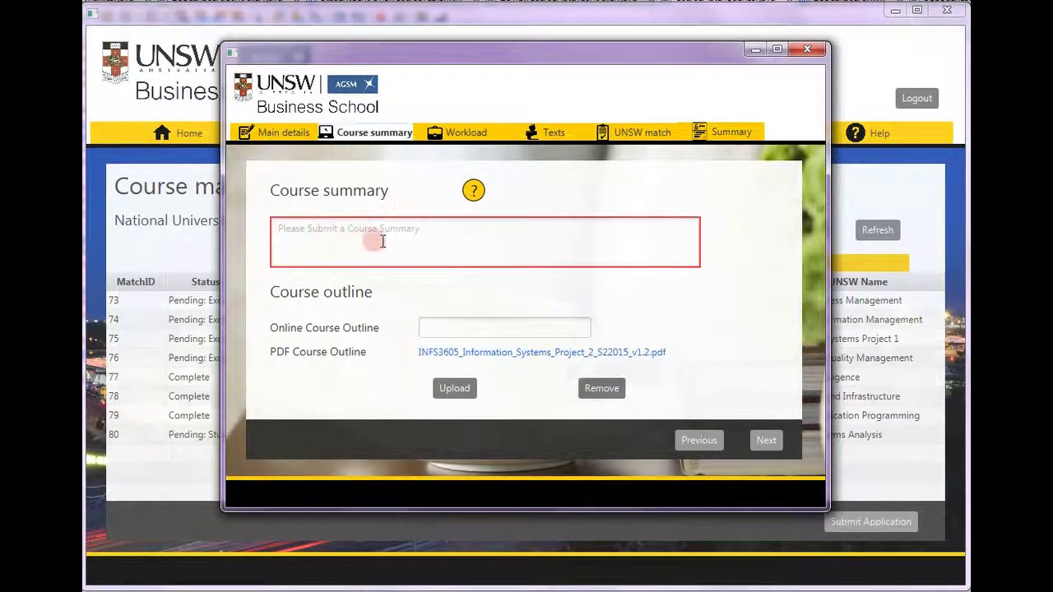
left_click(437, 242)
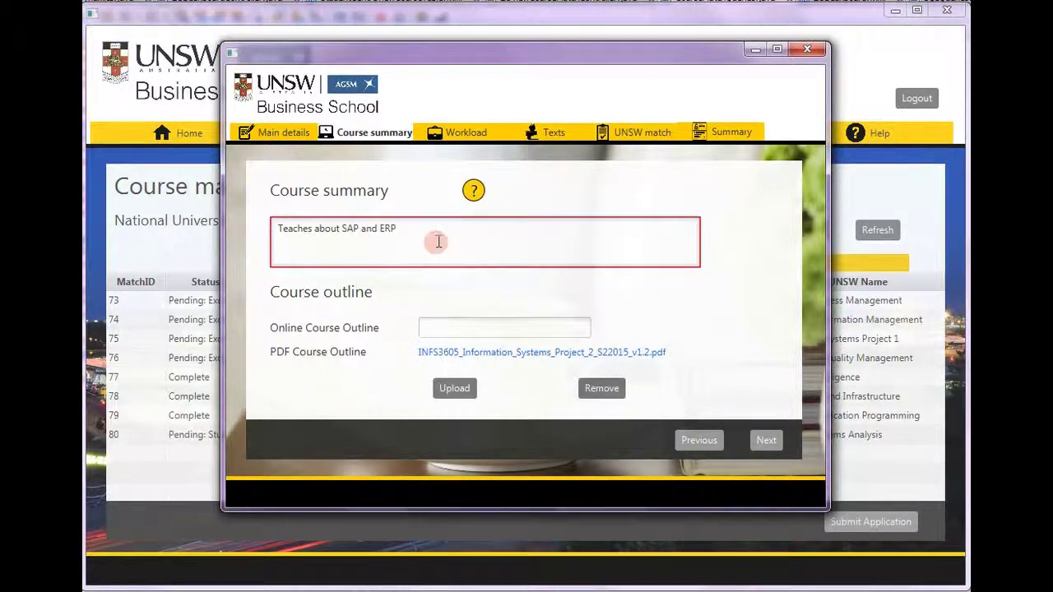
Enter N/A as the textbooks for the course match
left_click(449, 136)
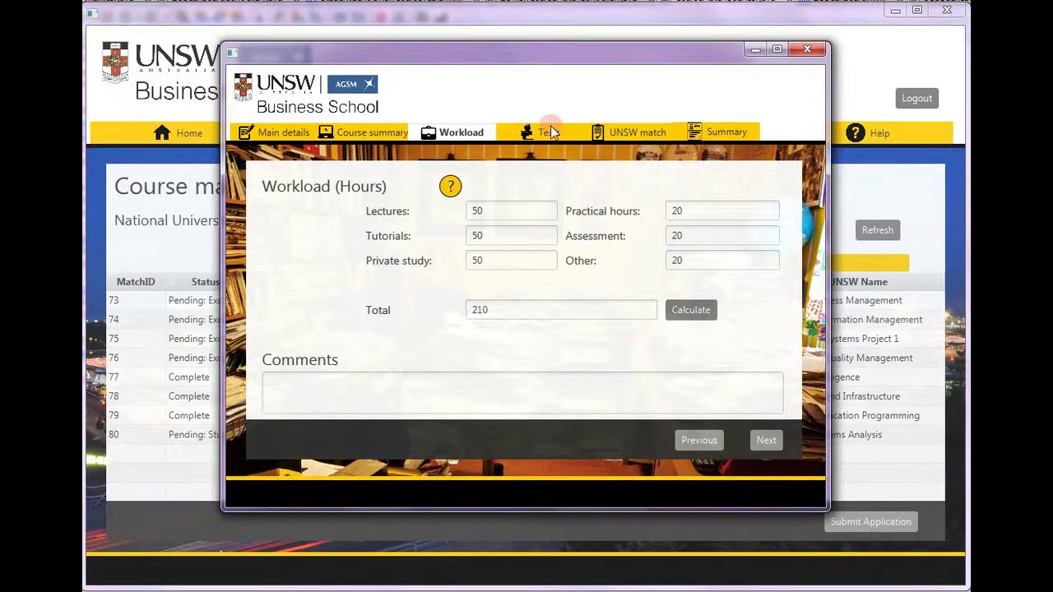
left_click(552, 133)
left_click(543, 286)
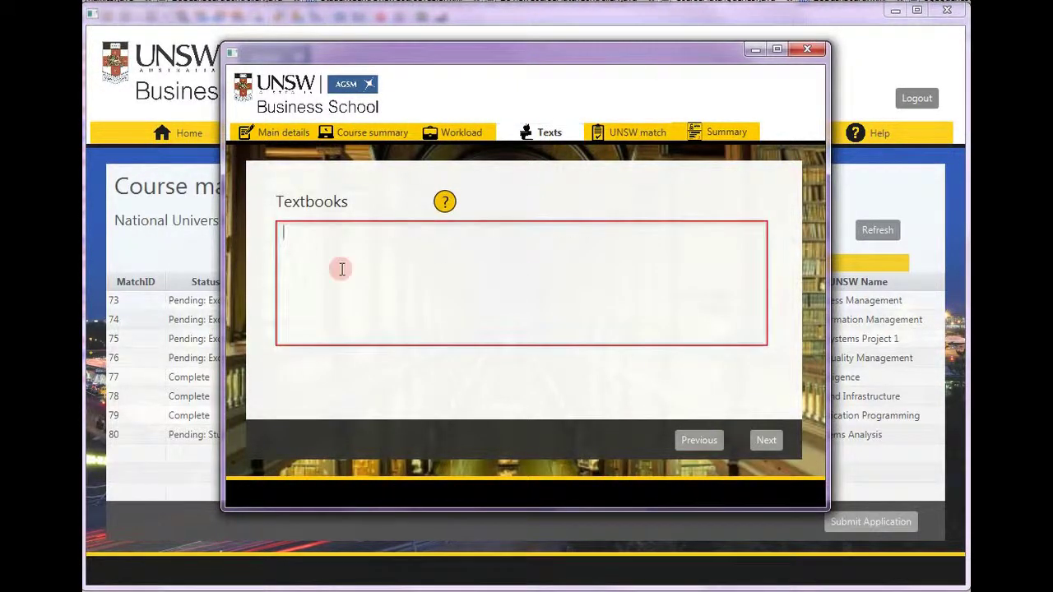
type("N/A")
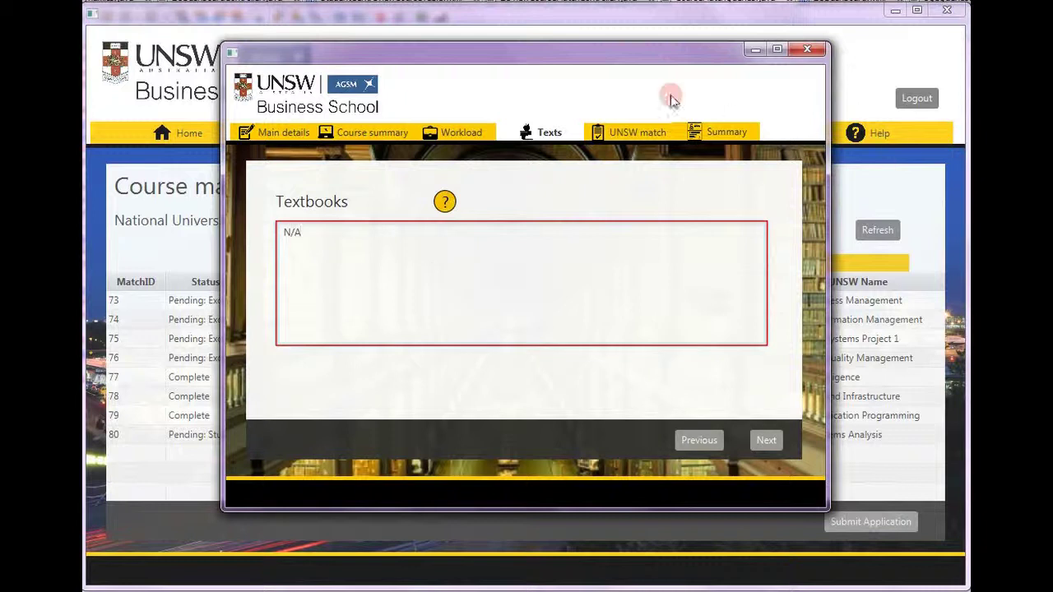
Submit the completed Enterprise Services course match from its summary and close the course match window
left_click(654, 136)
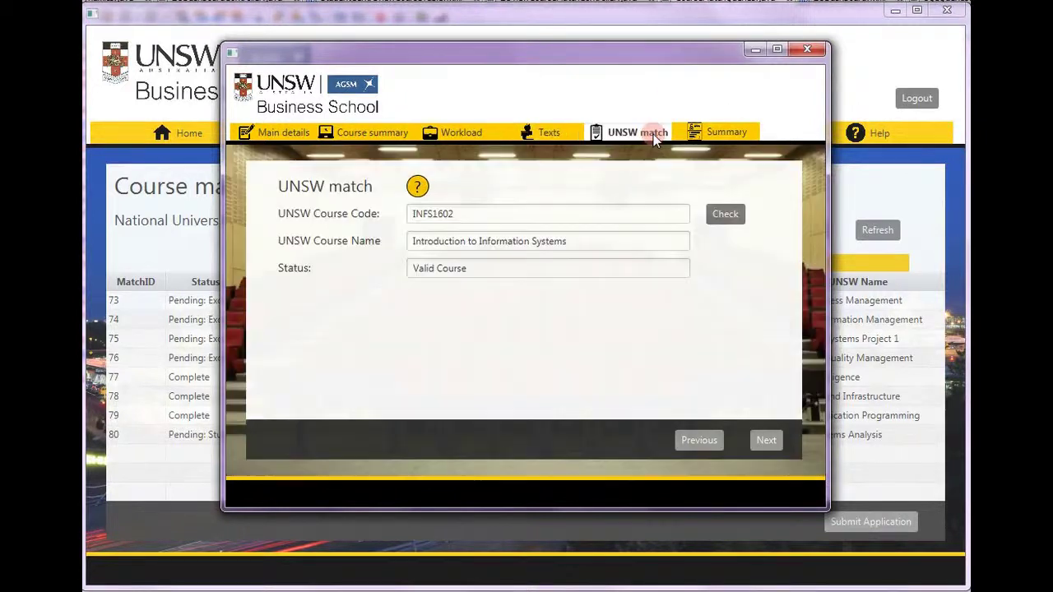
left_click(721, 134)
left_click(778, 438)
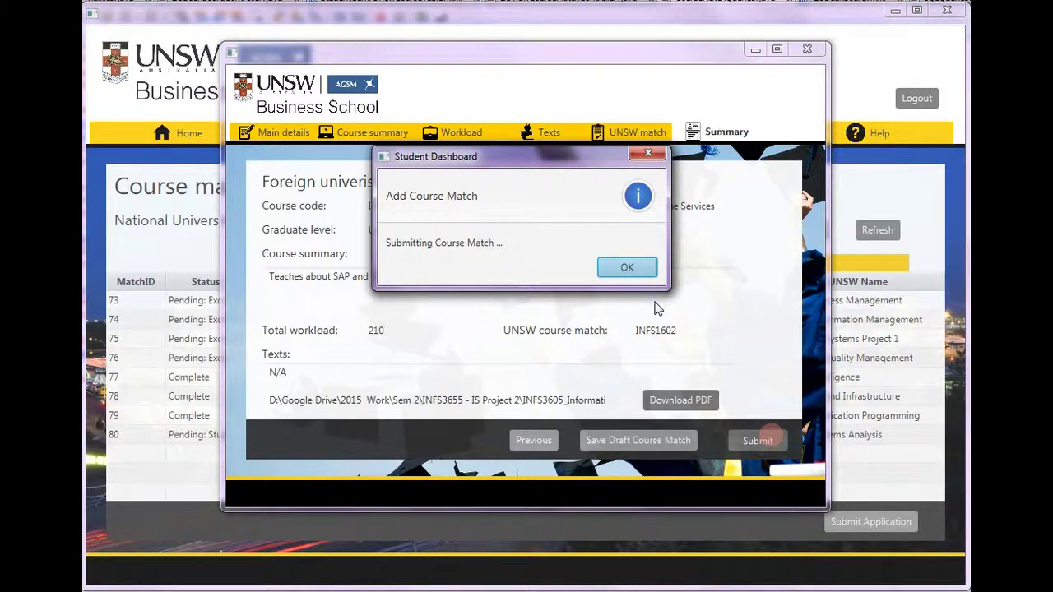
left_click(625, 268)
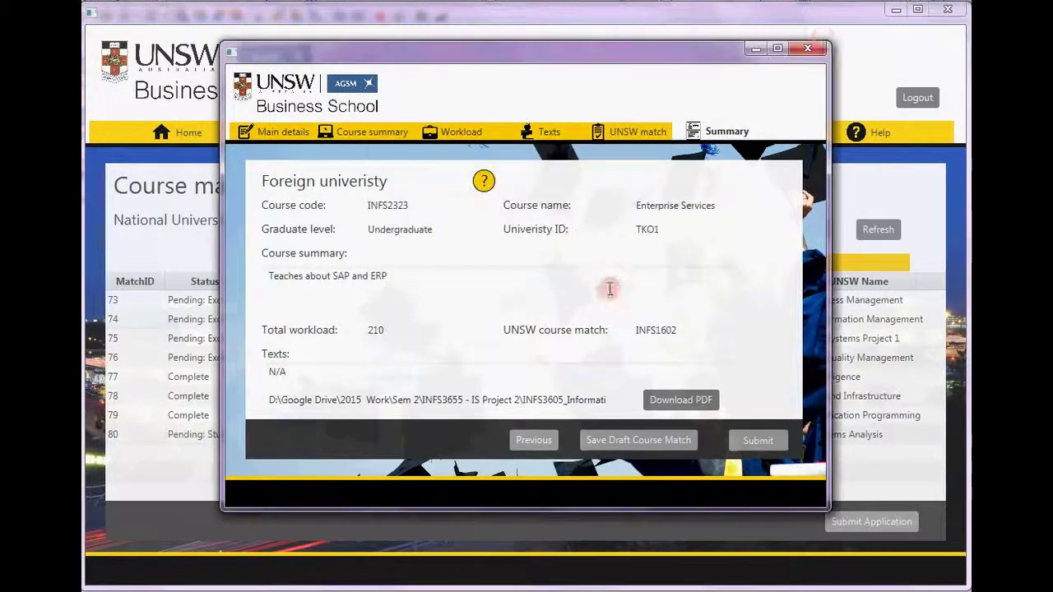
left_click(809, 49)
Refresh the list of current course matches and submit the exchange application
left_click(876, 233)
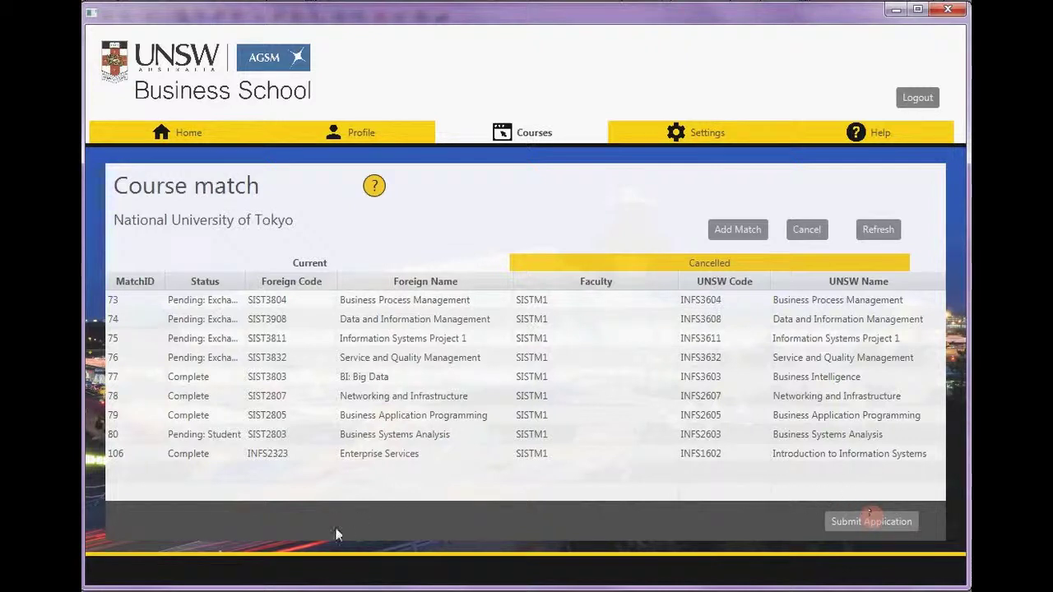
left_click(872, 524)
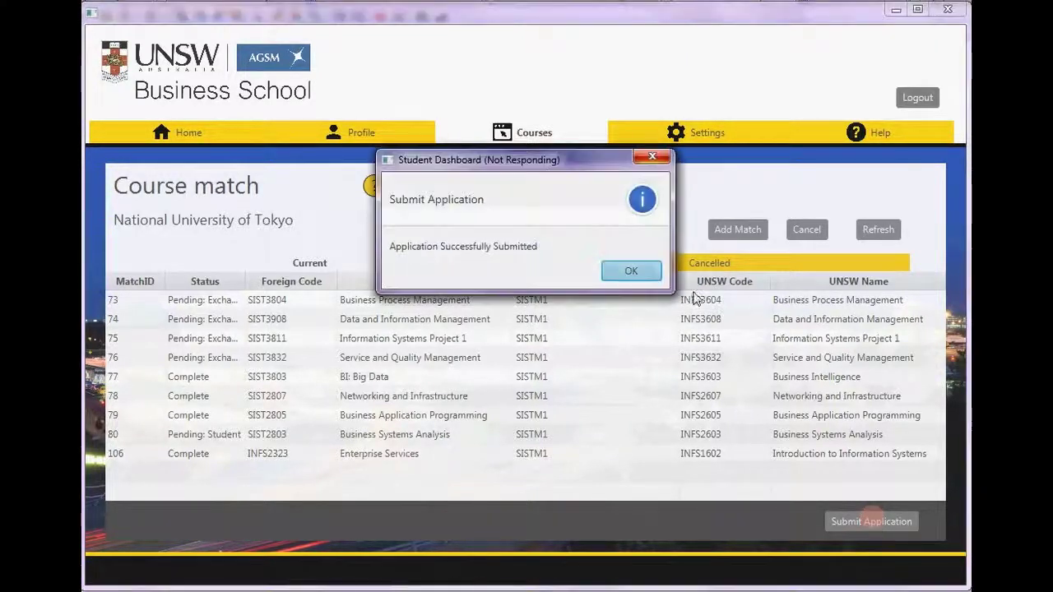
left_click(626, 270)
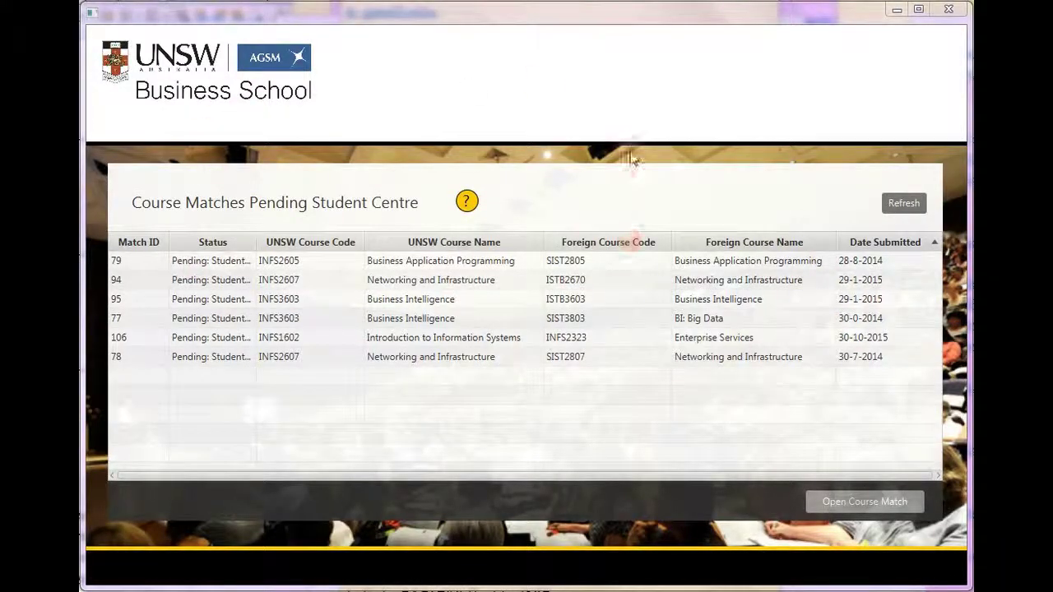
Open the pending Student Centre course match 79 for Business Application Programming (INFS2605)
mouse_move(469, 206)
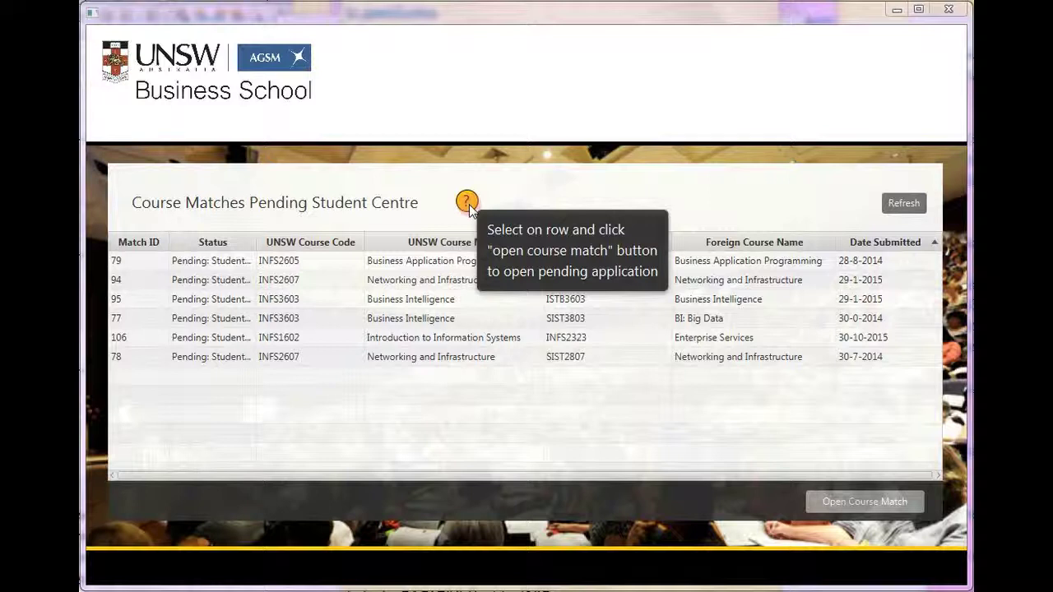
left_click(249, 264)
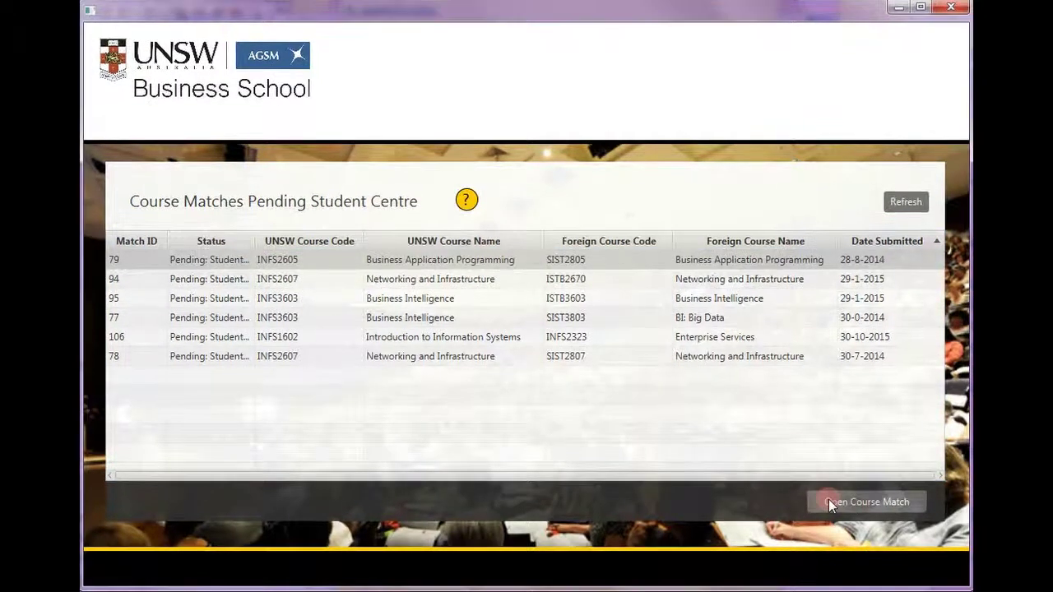
left_click(828, 499)
Review the foreign course's main details, outline, workload and texts, and the details of the UNSW course
left_click(339, 122)
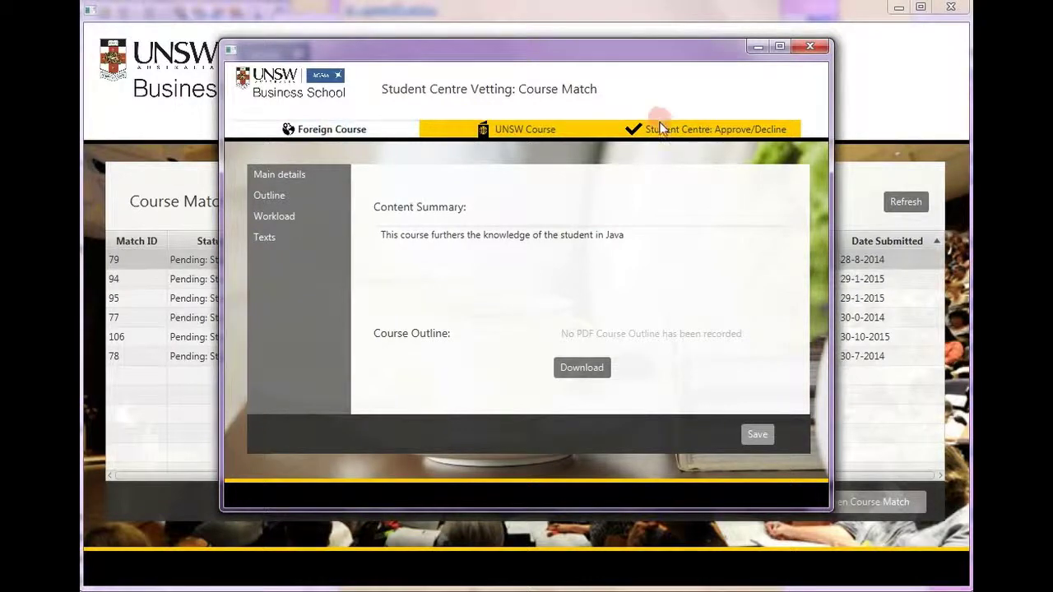
left_click(287, 175)
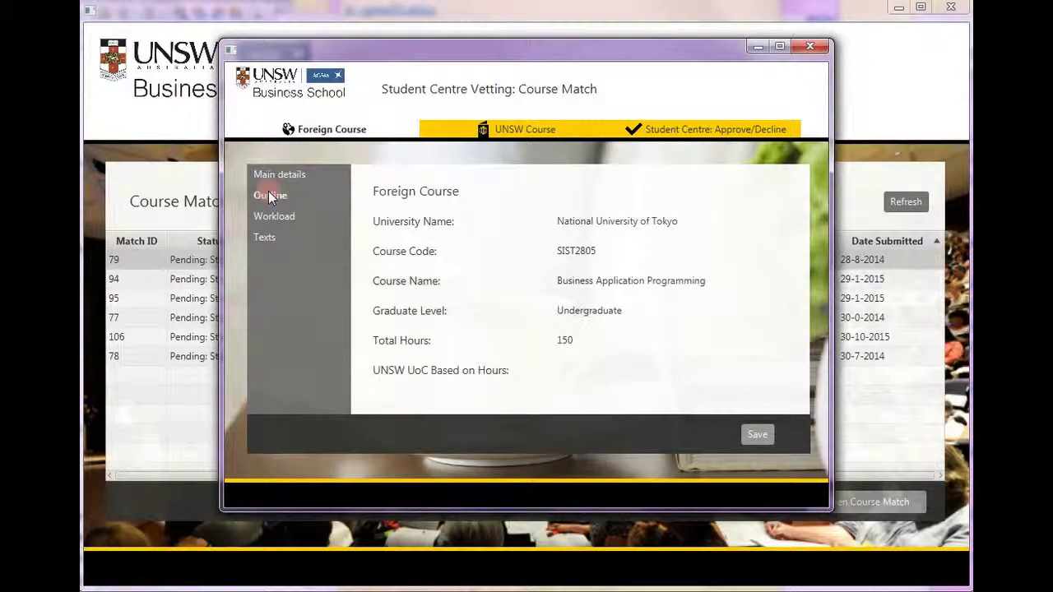
left_click(270, 196)
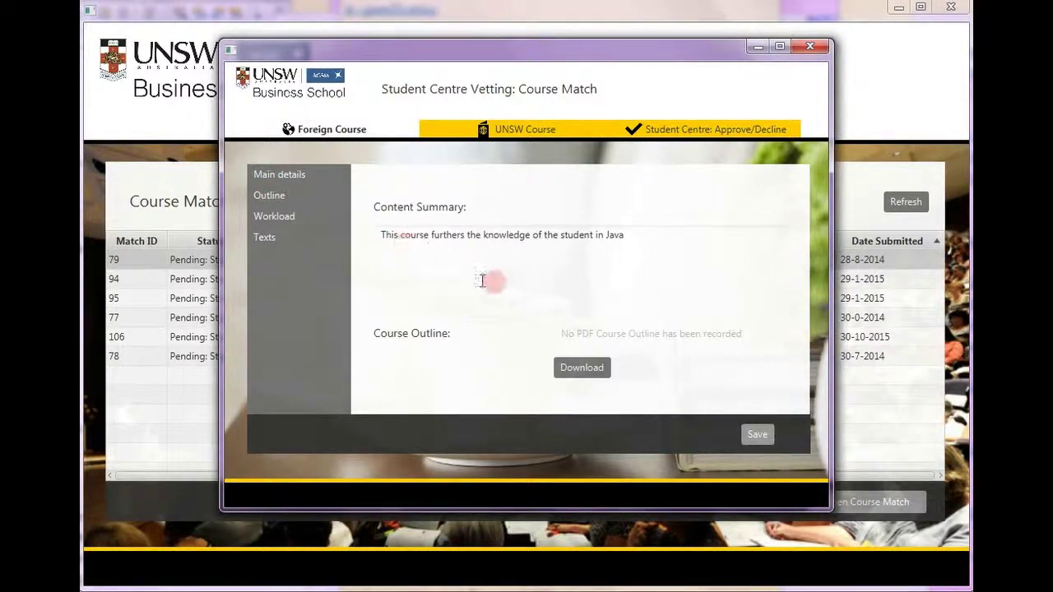
left_click(274, 216)
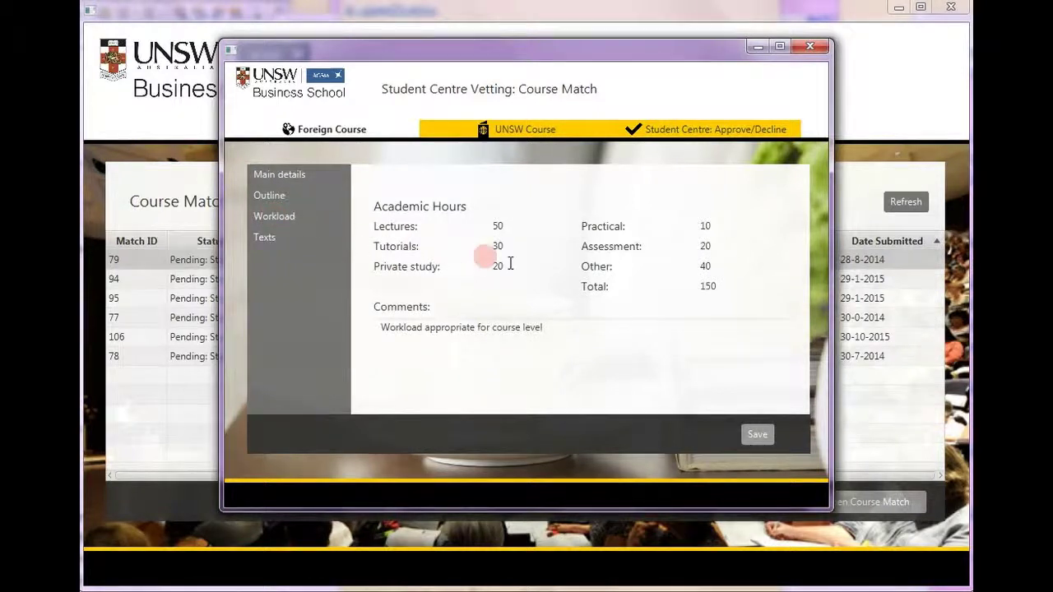
left_click(280, 239)
left_click(522, 140)
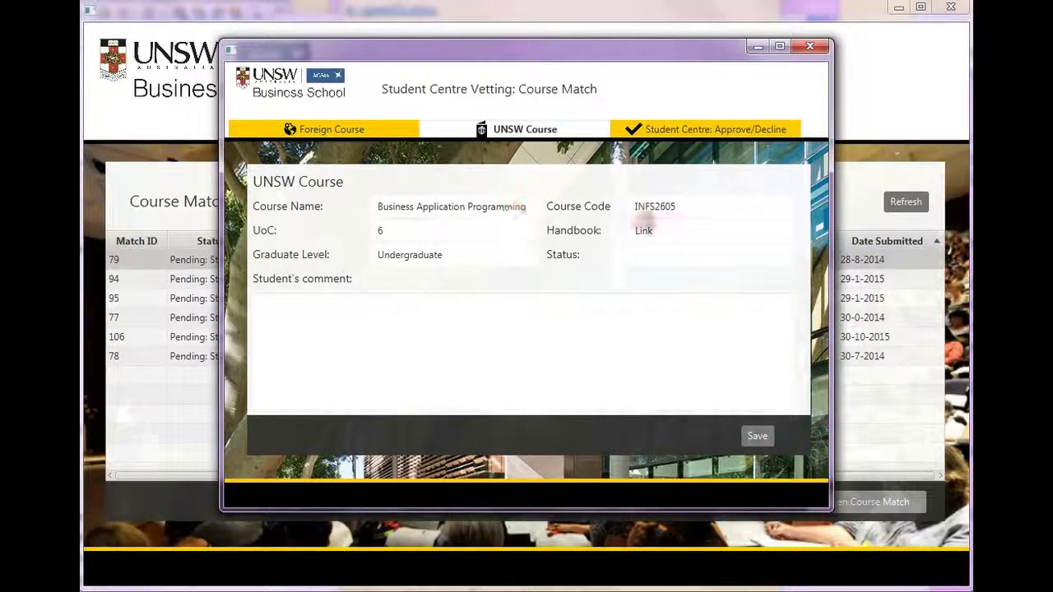
Examine which faculties can be assigned under an Accept decision and under a Reject decision
left_click(687, 130)
left_click(470, 231)
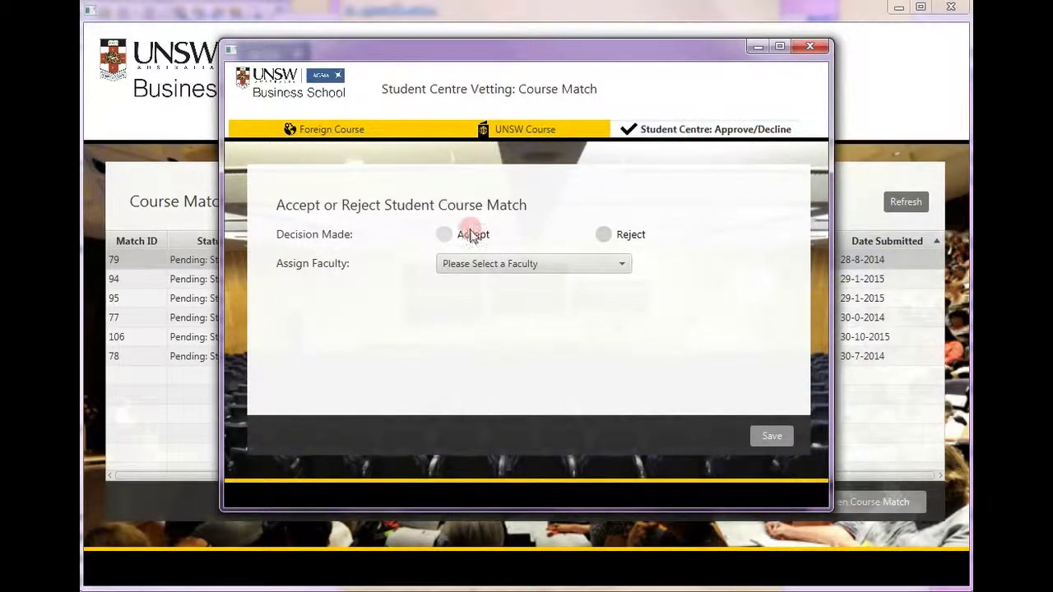
left_click(484, 237)
left_click(496, 264)
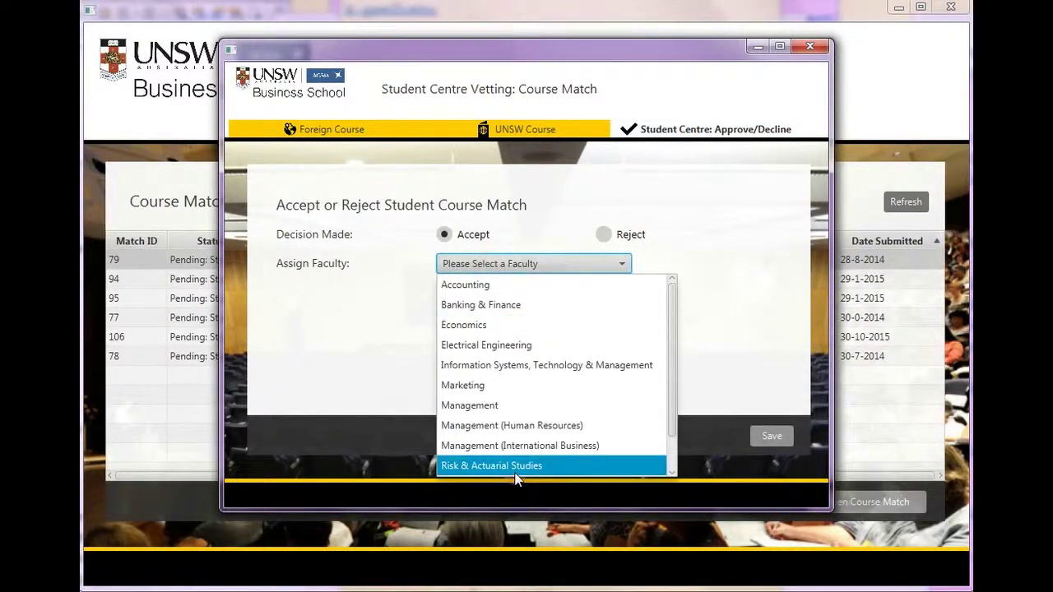
left_click(606, 235)
left_click(589, 265)
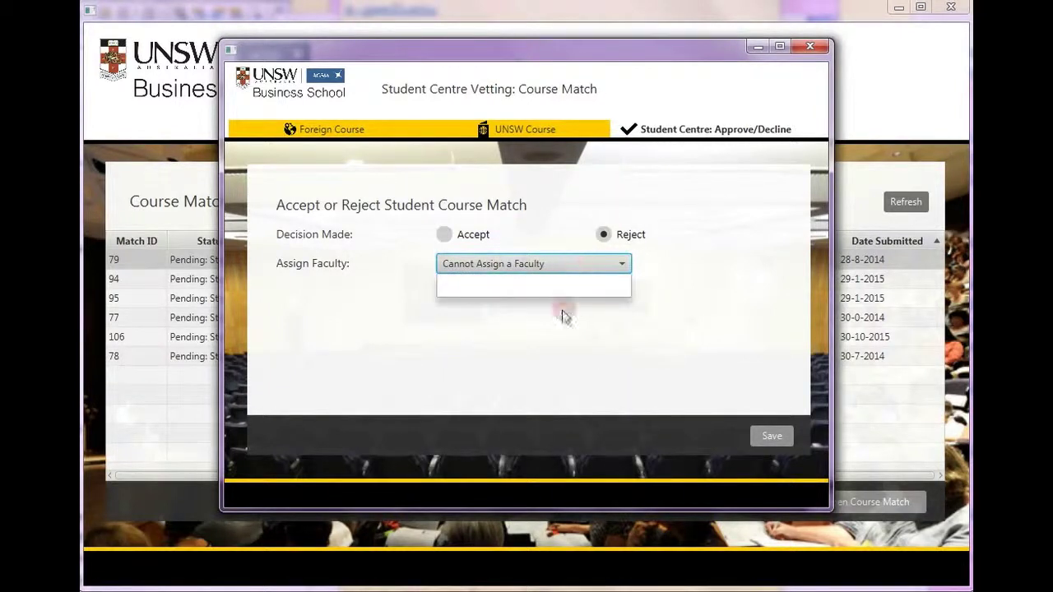
Accept the course match, assign it to Information Systems, Technology & Management, and save the decision
left_click(445, 236)
left_click(515, 265)
scroll(543, 346, "down", 2)
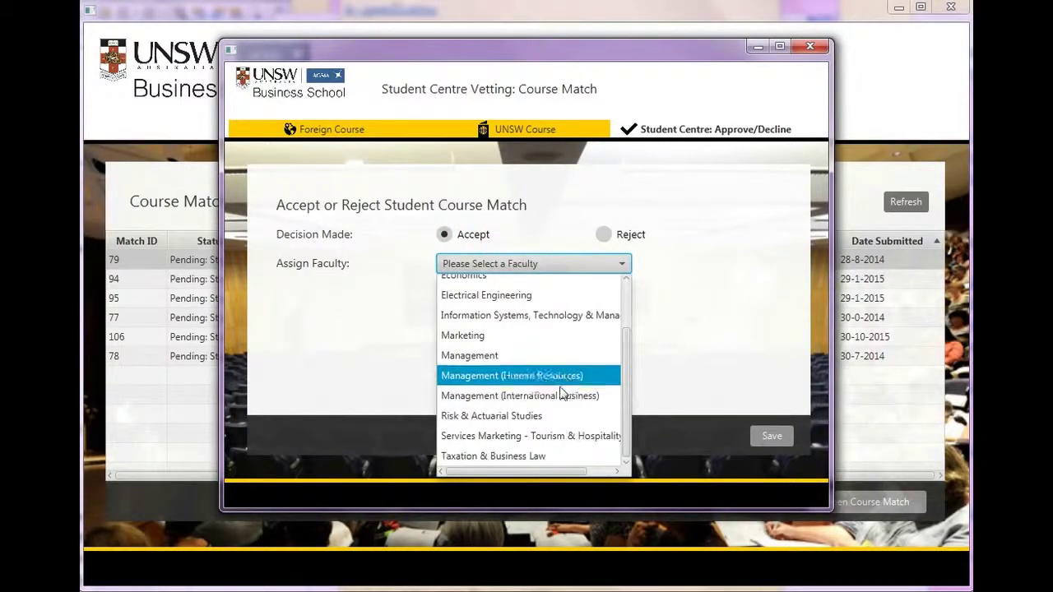
left_click(560, 315)
left_click(765, 436)
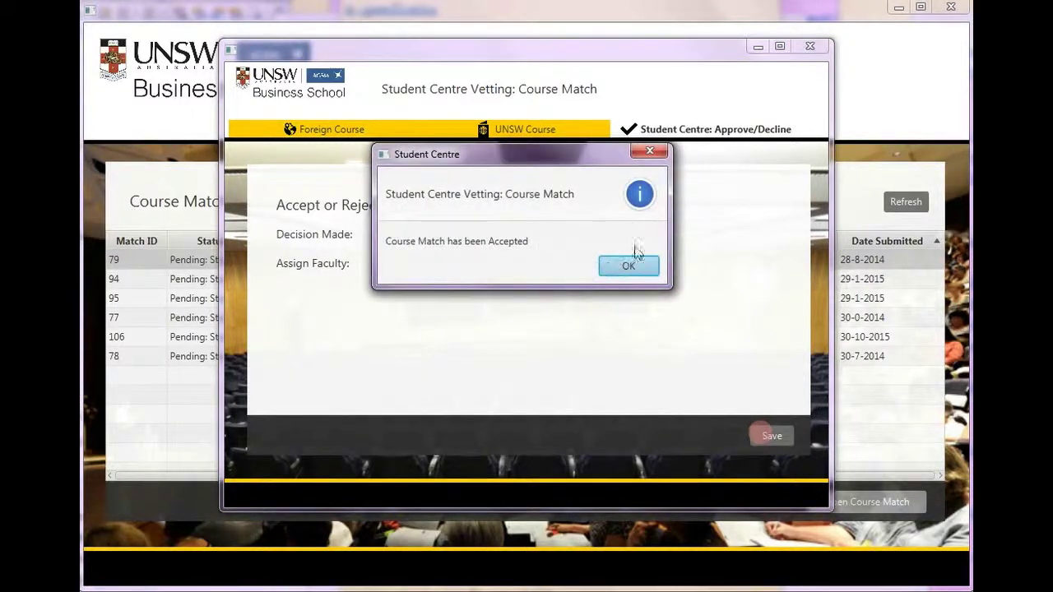
left_click(637, 266)
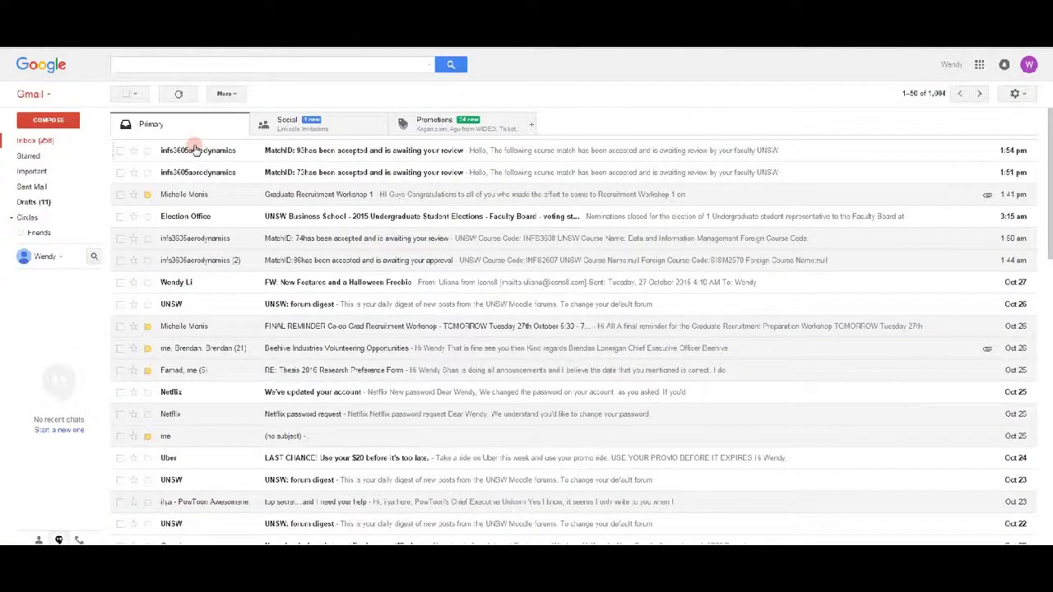
Switch to Gmail and open the newest notification about the accepted MatchID 93 awaiting faculty review
left_click(317, 156)
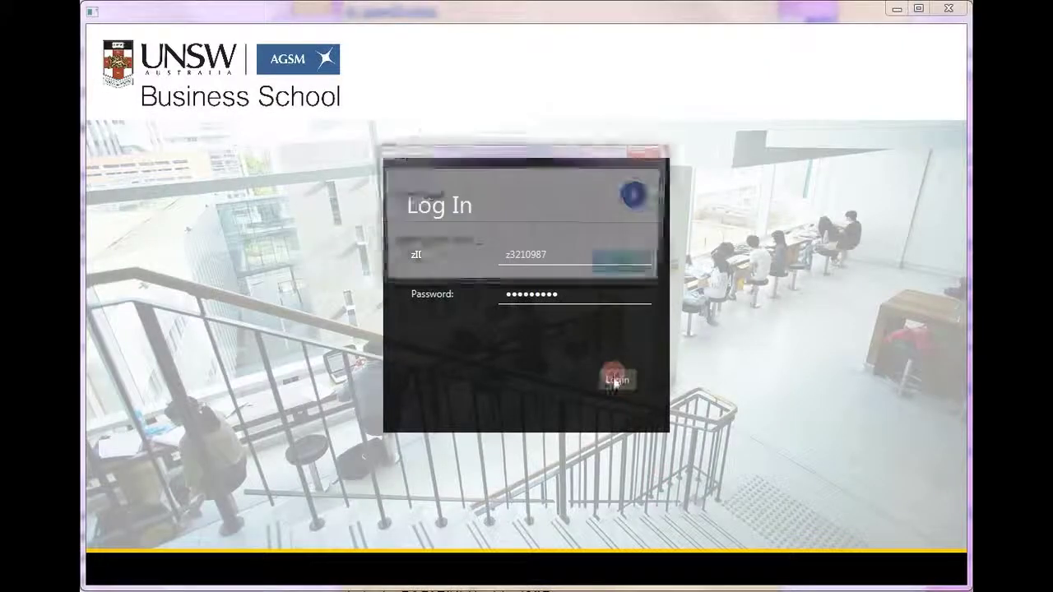
Switch to Aspire, log in with the credentials already filled in, and open the outbound applications
left_click(616, 378)
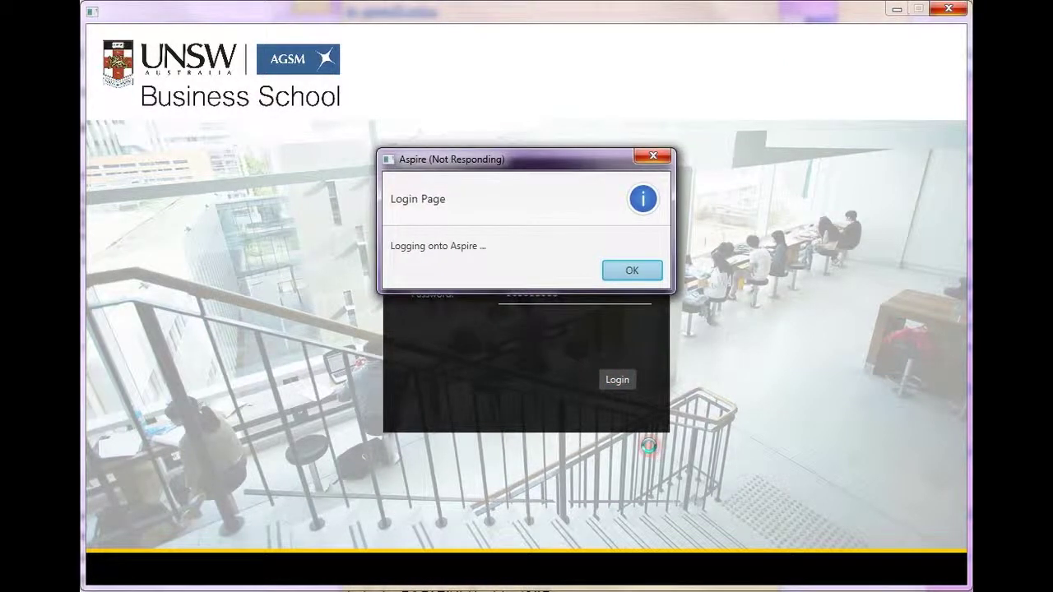
left_click(603, 281)
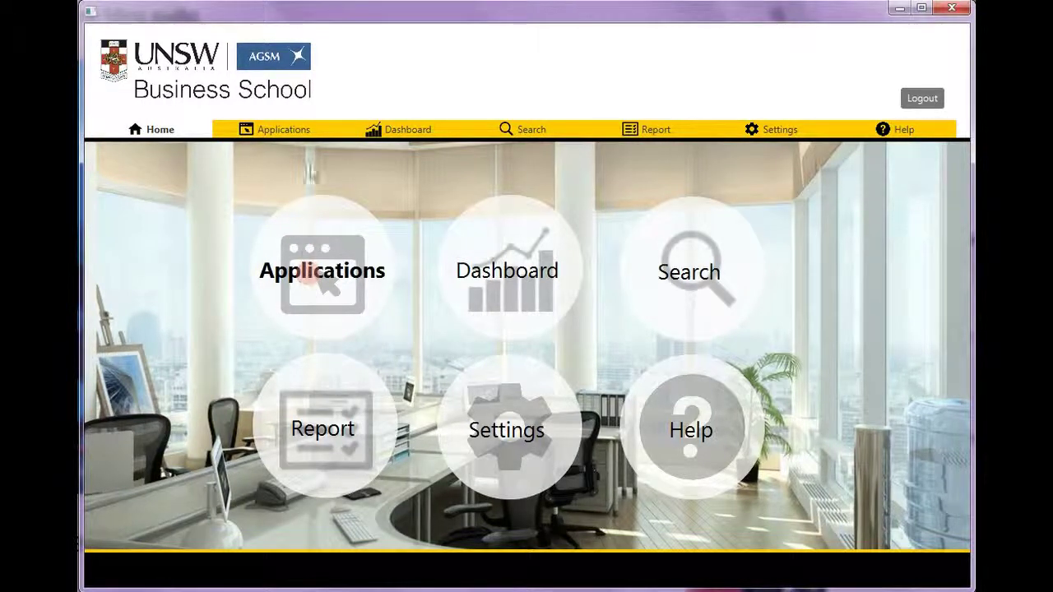
left_click(314, 279)
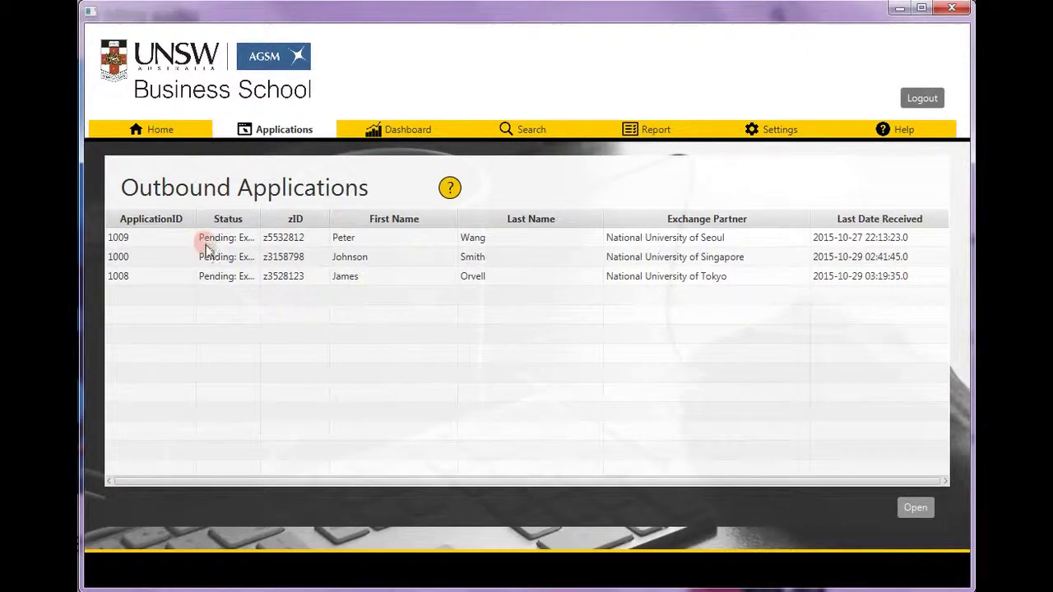
Open the outbound student application for National University of Tokyo
left_click(186, 276)
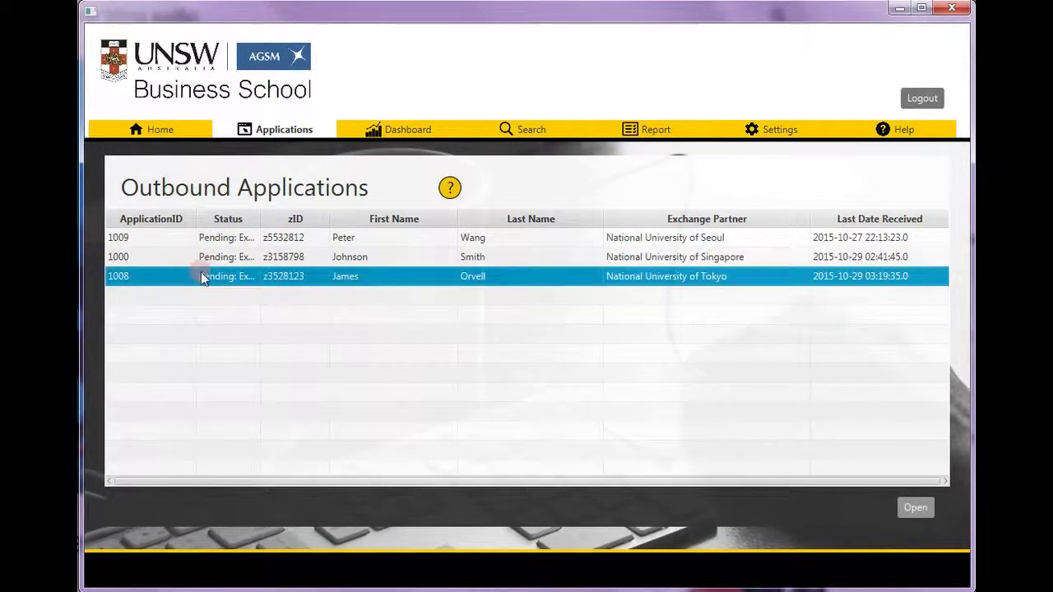
left_click(923, 507)
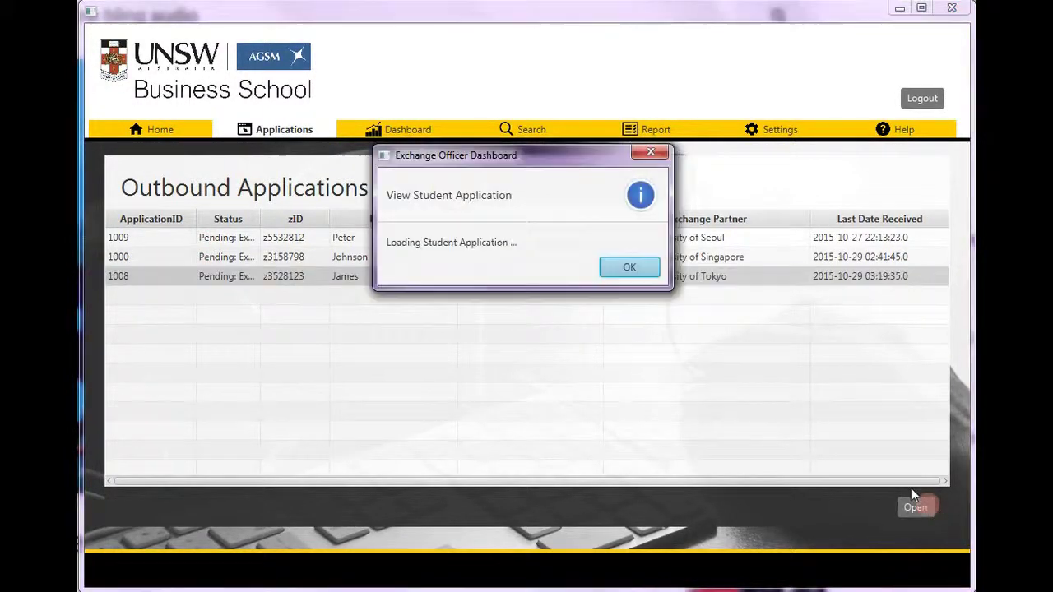
left_click(625, 268)
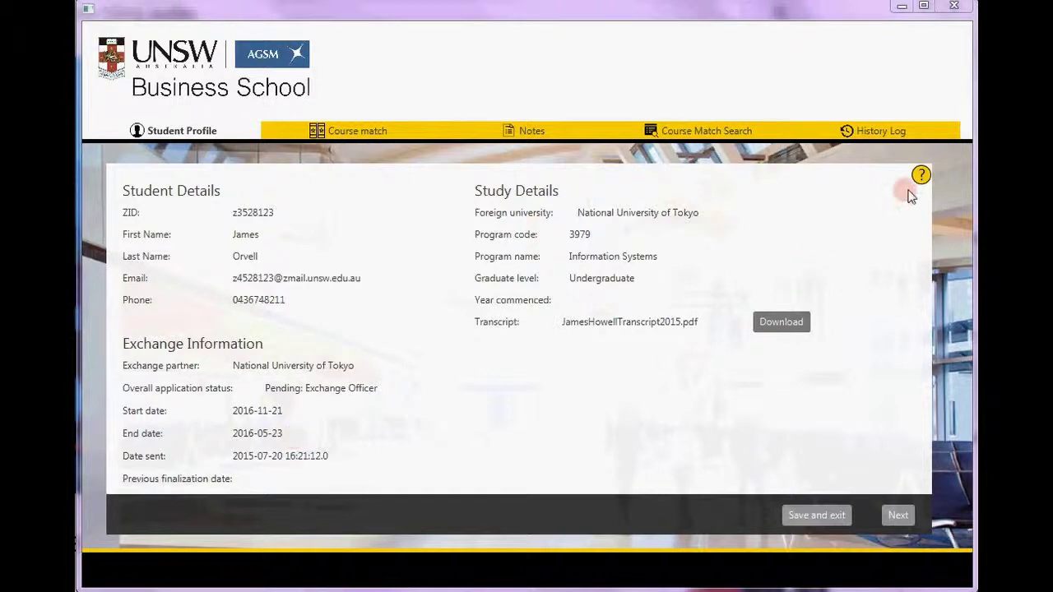
Download the student's transcript from the profile and read through it
mouse_move(921, 174)
left_click(788, 327)
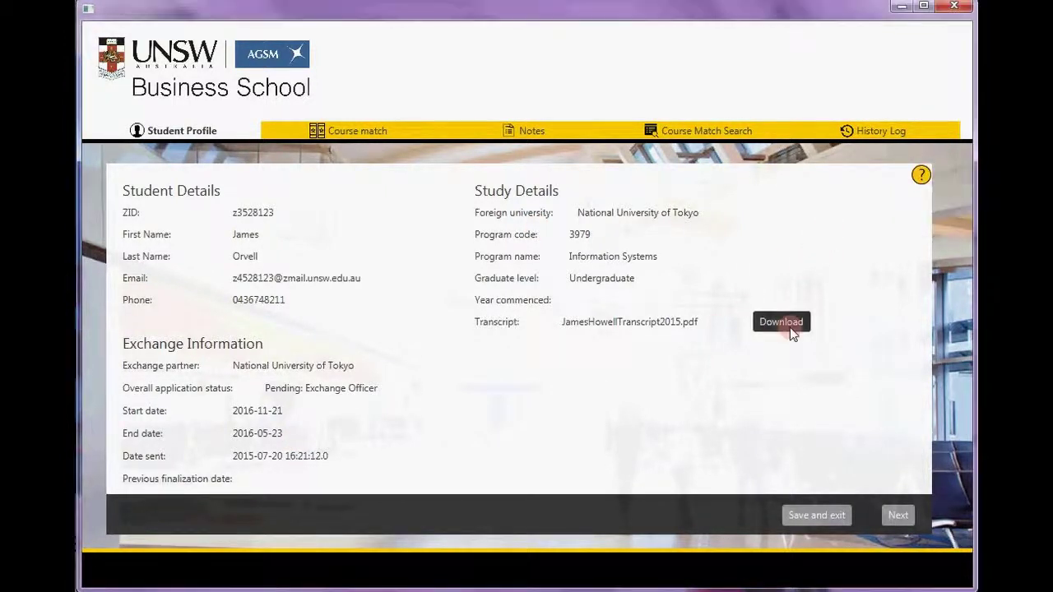
scroll(556, 237, "down", 20)
scroll(556, 237, "down", 3)
scroll(556, 240, "up", 15)
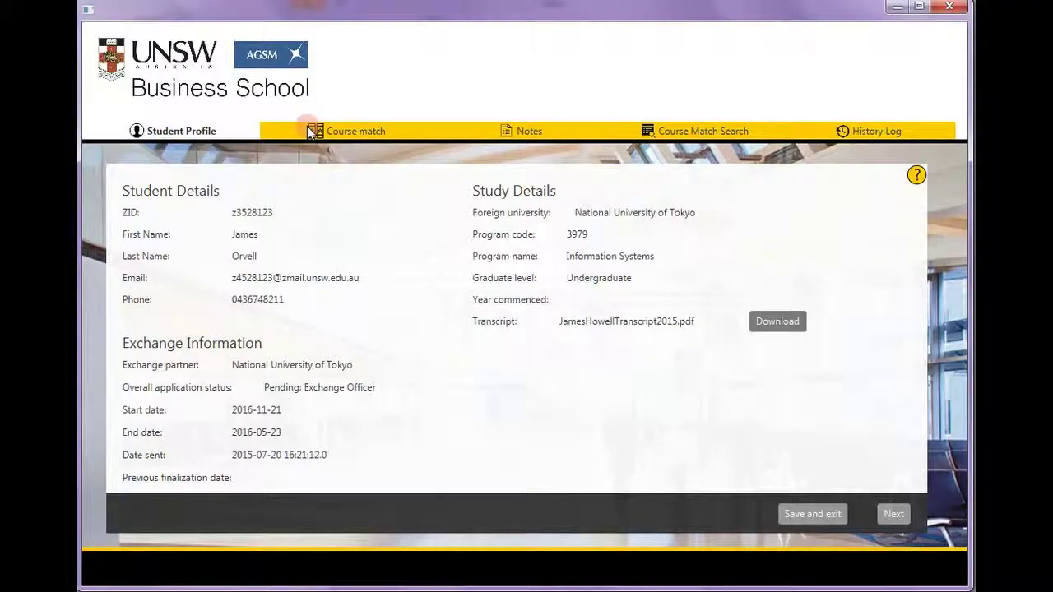
Open course match 104 for Introduction to Information Systems (INFS1602) from the application's course matches
left_click(308, 128)
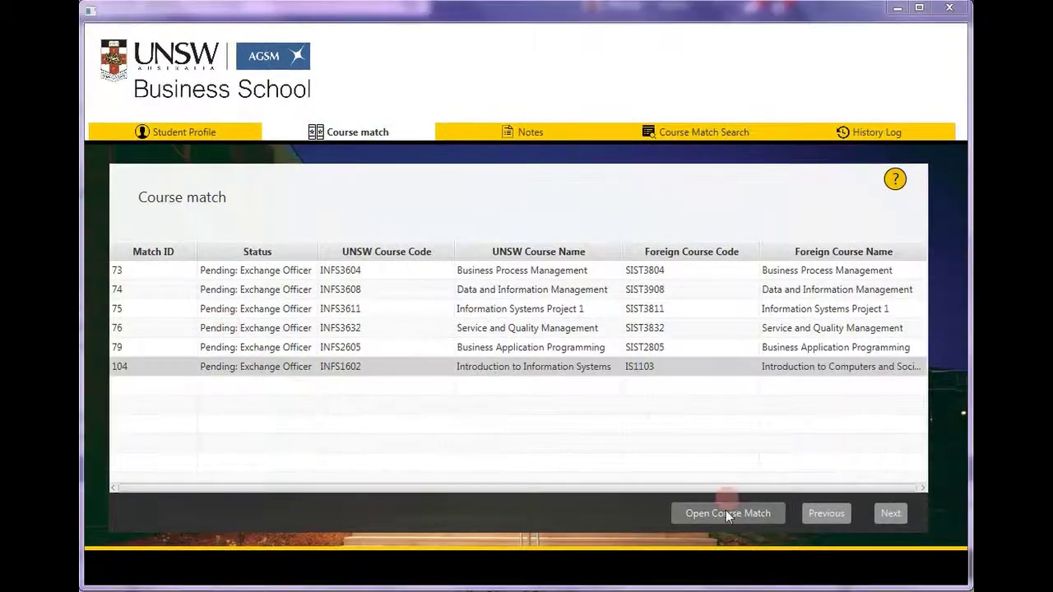
left_click(727, 513)
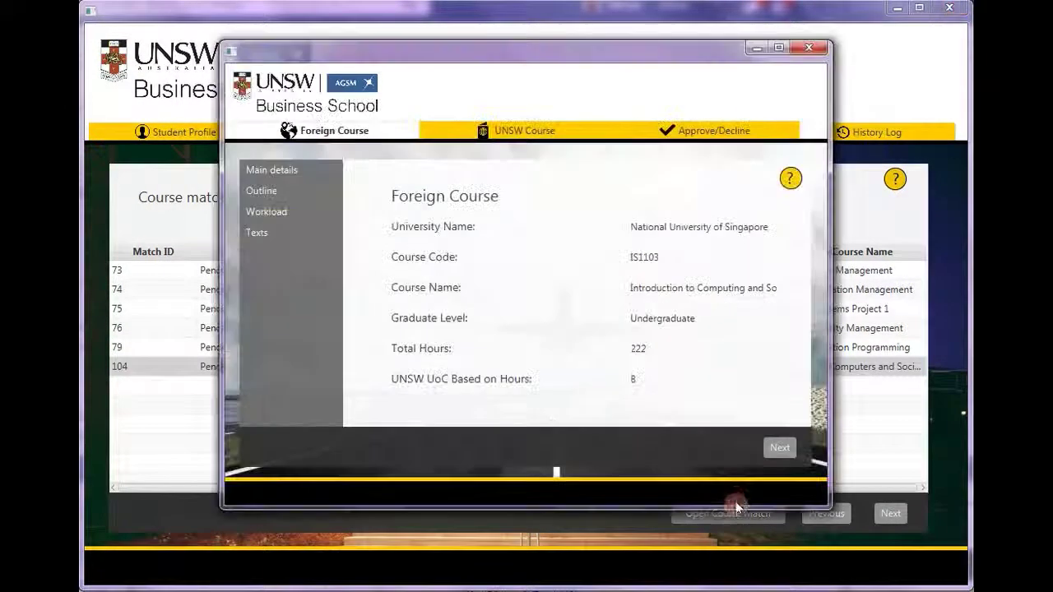
Review the course match's UNSW course details, approval page, and the foreign course's outline, workload and texts
left_click(543, 135)
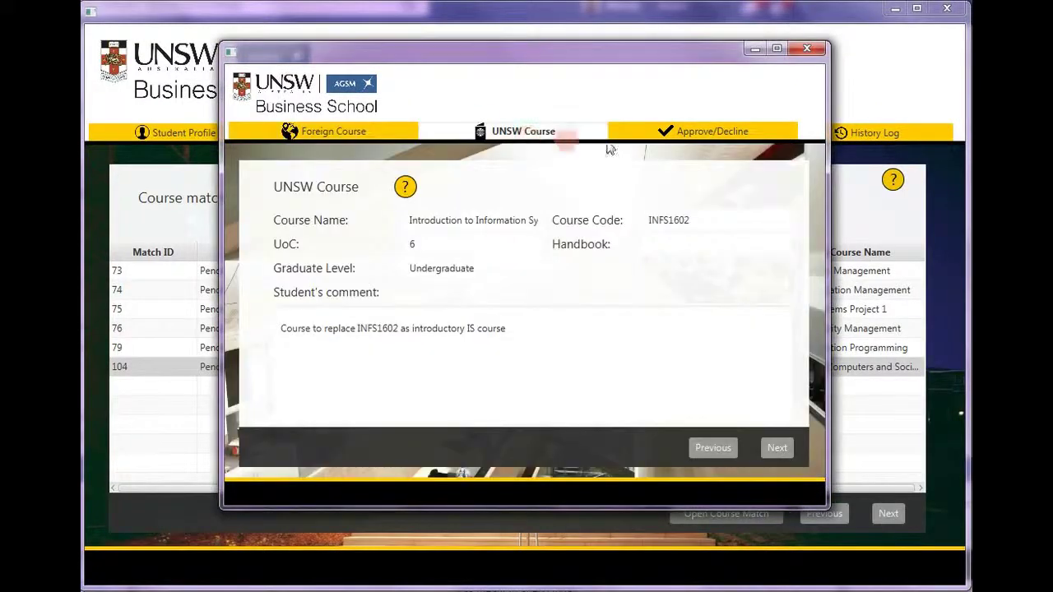
left_click(731, 142)
left_click(306, 136)
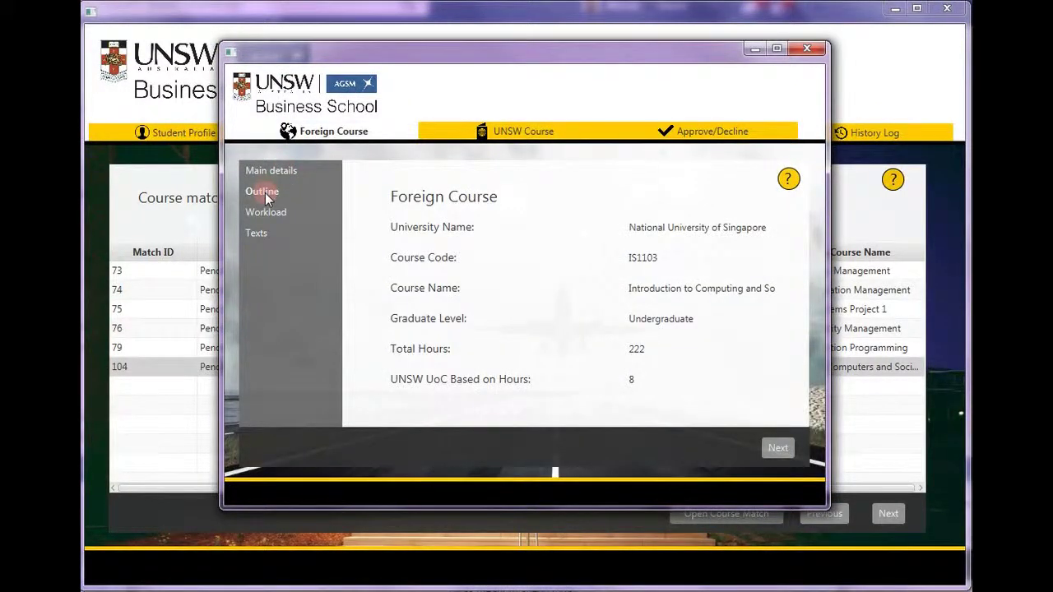
left_click(264, 191)
left_click(269, 213)
left_click(262, 235)
left_click(262, 192)
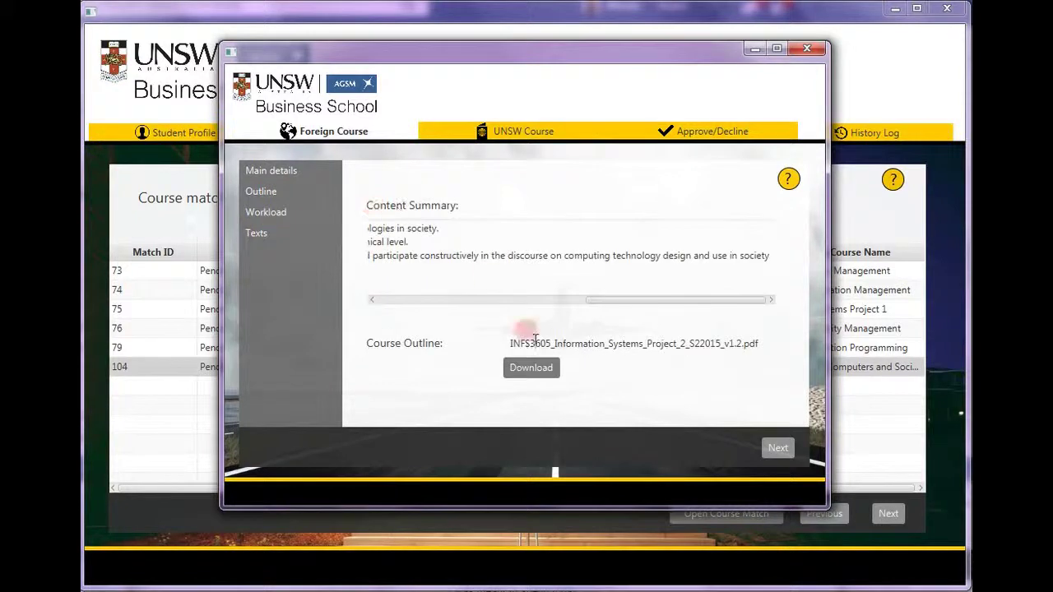
Download the foreign course's outline PDF, skim through it and close it without saving changes
left_click(547, 374)
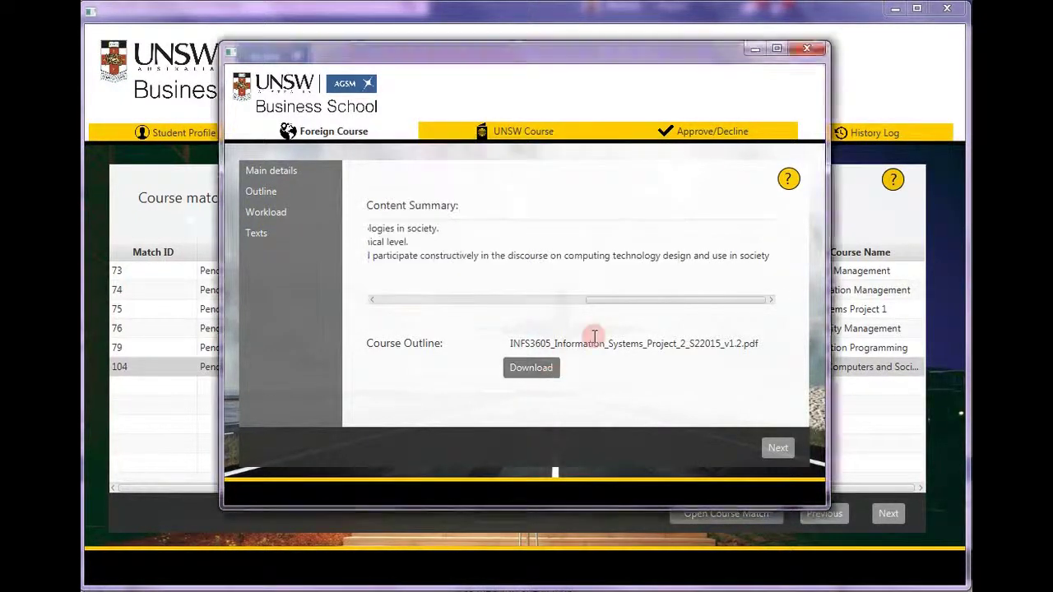
scroll(630, 212, "down", 10)
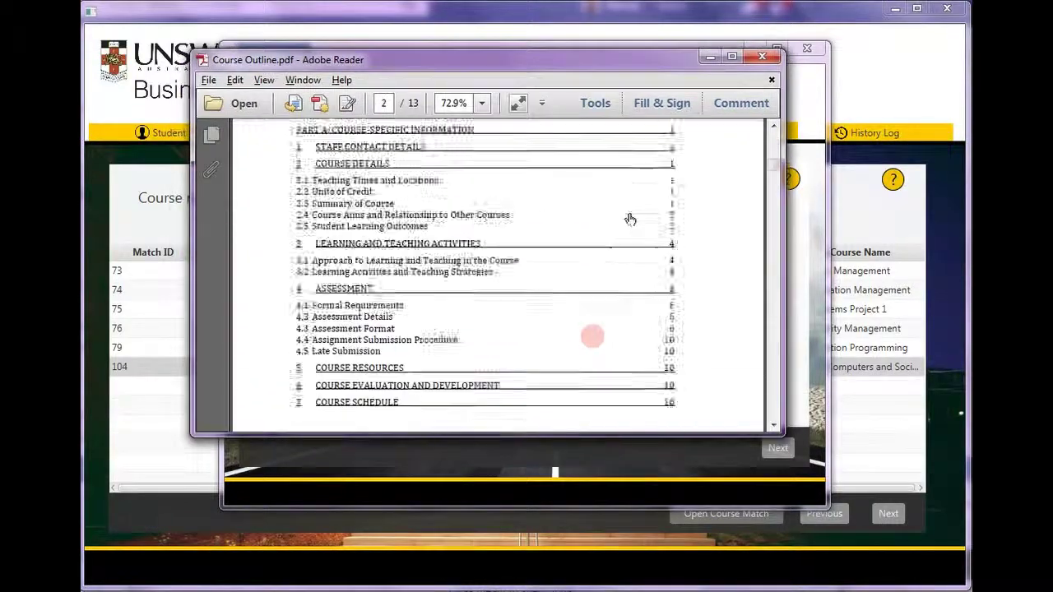
scroll(629, 212, "up", 10)
left_click(762, 56)
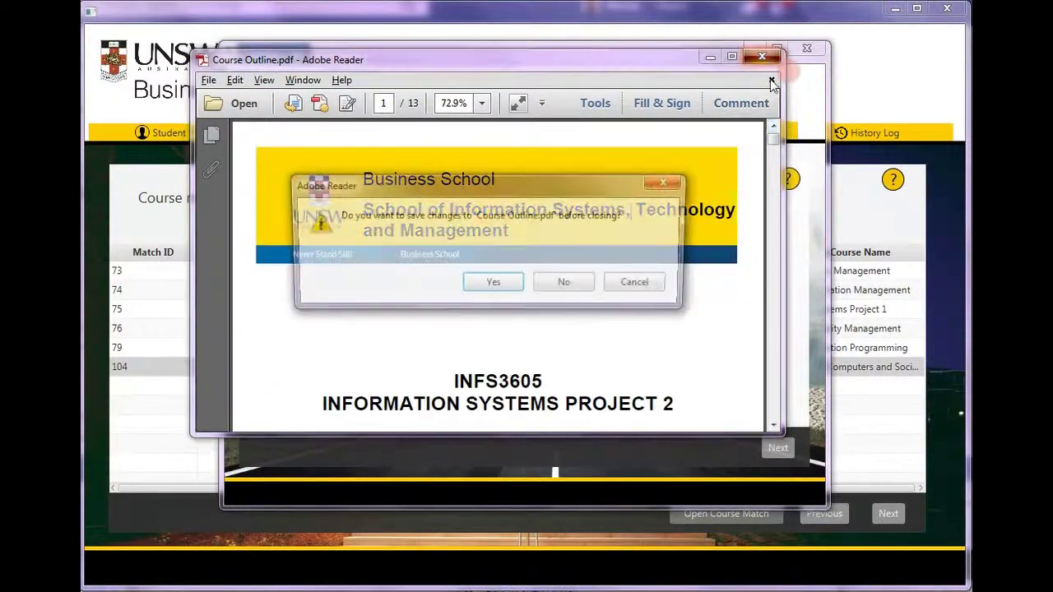
left_click(565, 282)
Check the UNSW course details and try the approval form for the course match
left_click(473, 160)
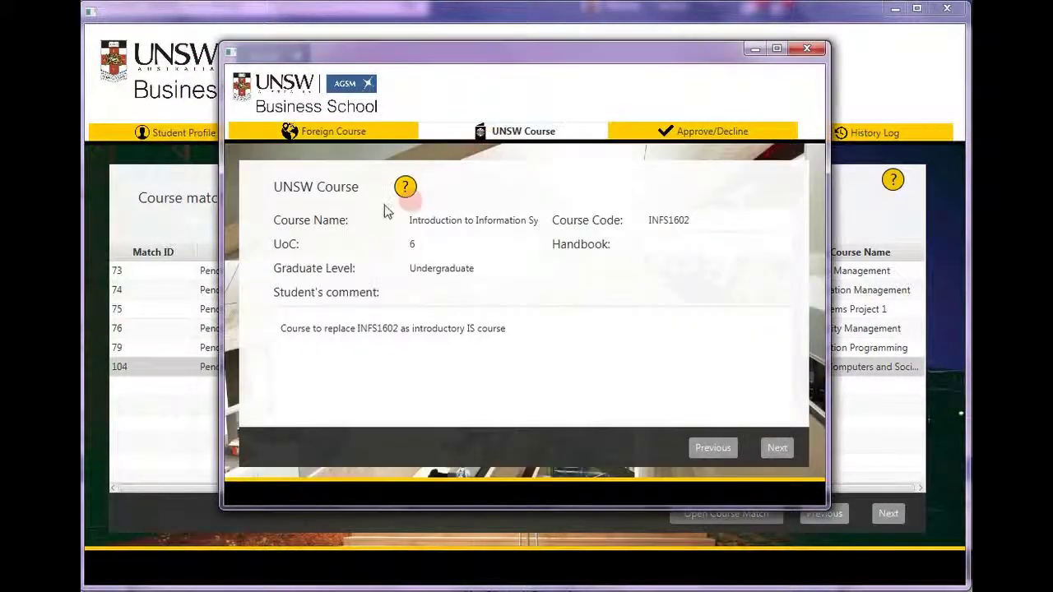
left_click(695, 134)
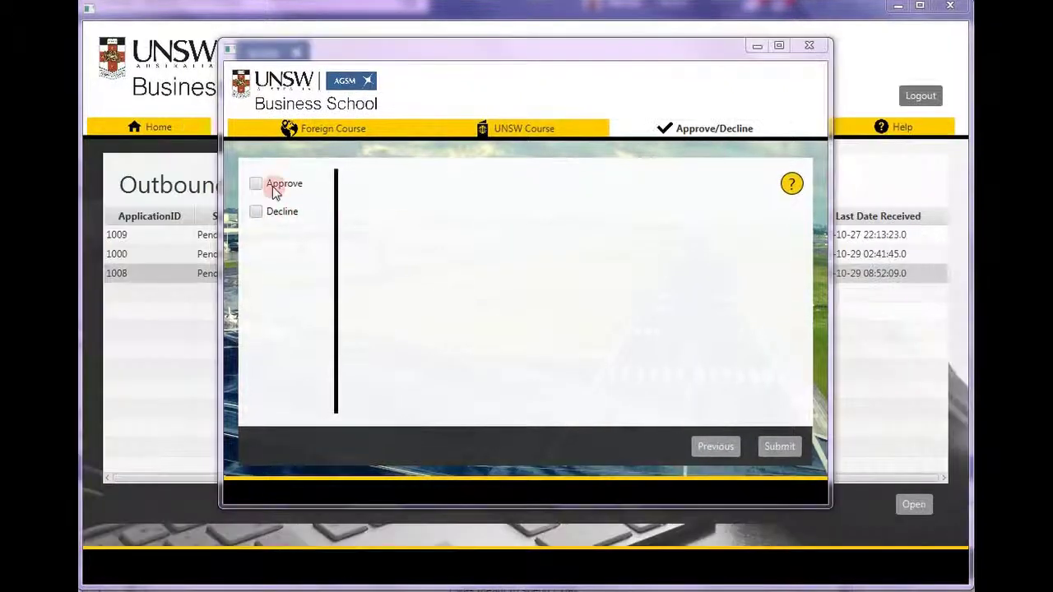
left_click(262, 188)
left_click(638, 255)
left_click(634, 393)
Decline the course match with the reason "Foreign course is excluded from exchange", allow the student to resubmit, and submit the decision
left_click(257, 213)
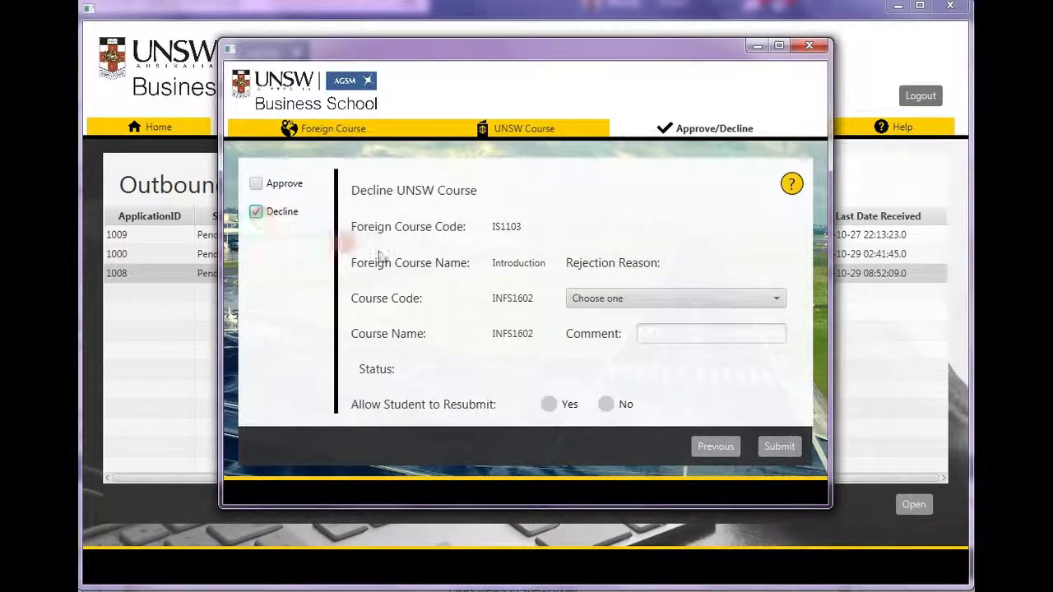
left_click(630, 301)
scroll(662, 364, "down", 1)
scroll(662, 362, "up", 1)
left_click(689, 277)
left_click(699, 337)
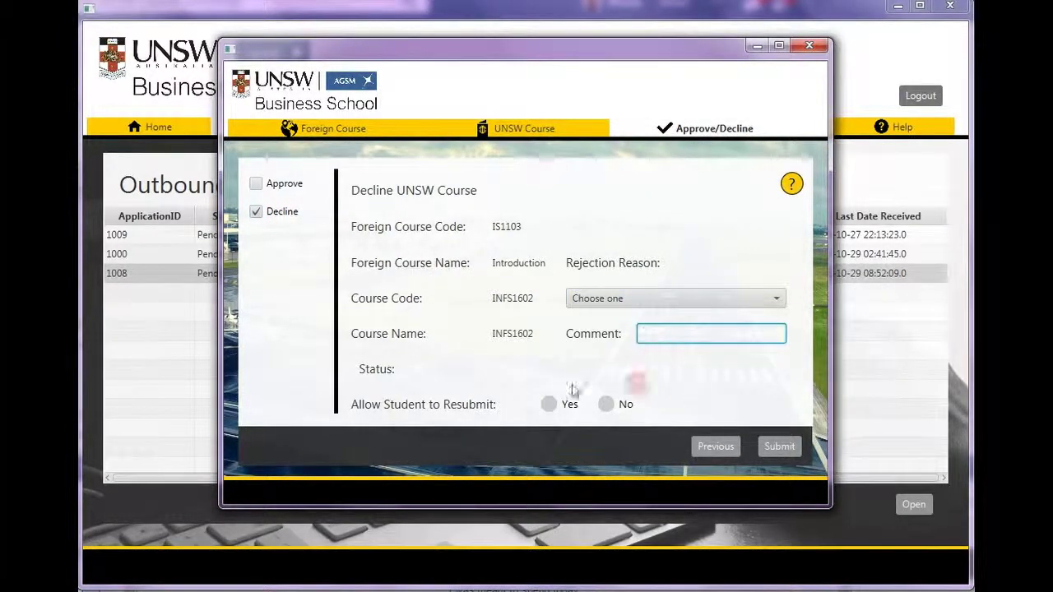
left_click(549, 404)
left_click(608, 410)
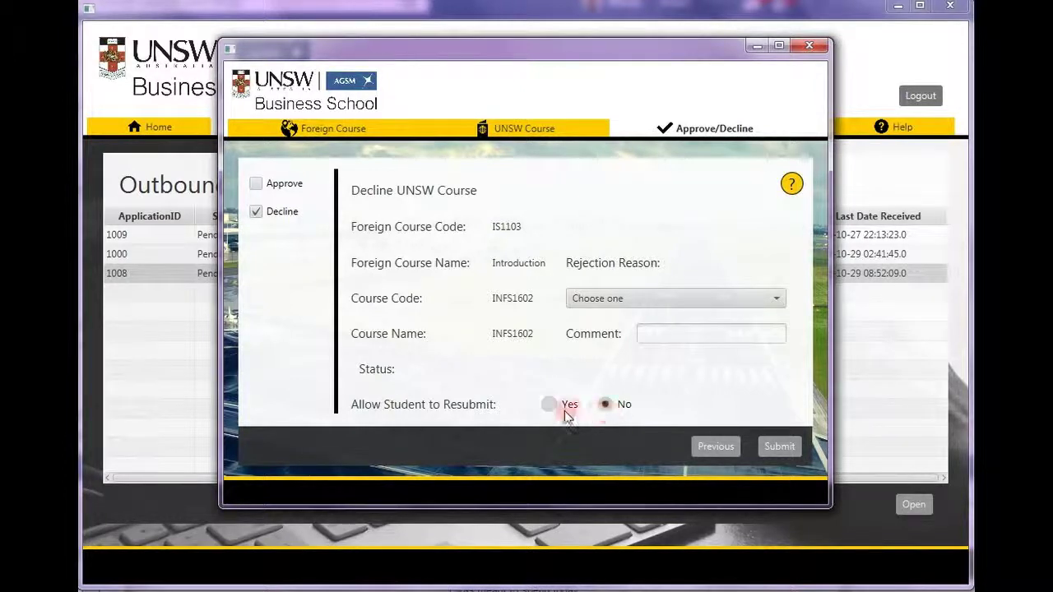
left_click(560, 409)
left_click(670, 305)
left_click(676, 339)
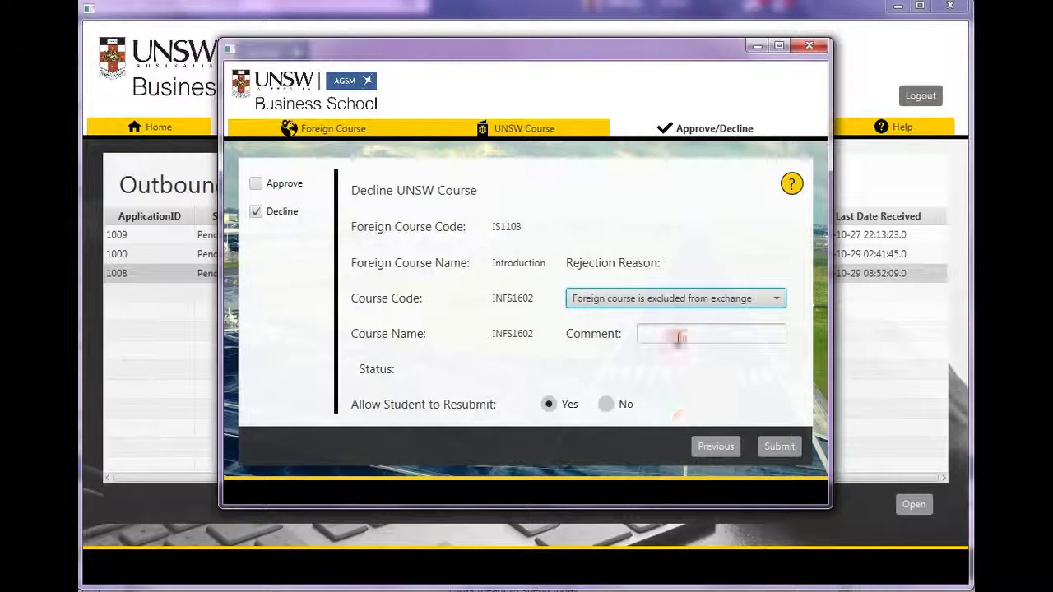
left_click(765, 444)
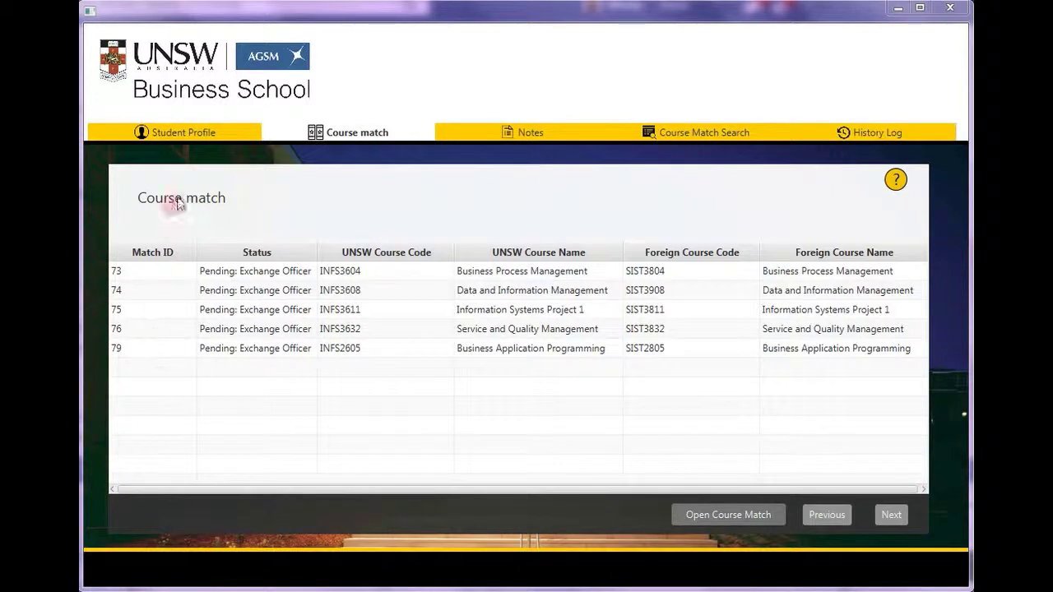
Search existing course matches for UNSW course code INFS3611 and select the approved match
left_click(705, 133)
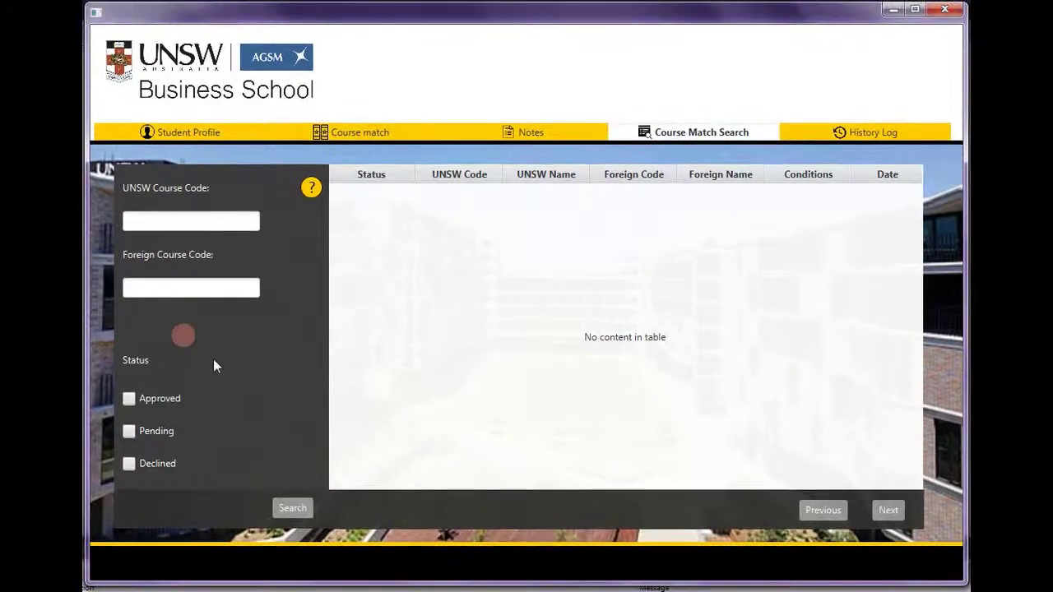
left_click(396, 134)
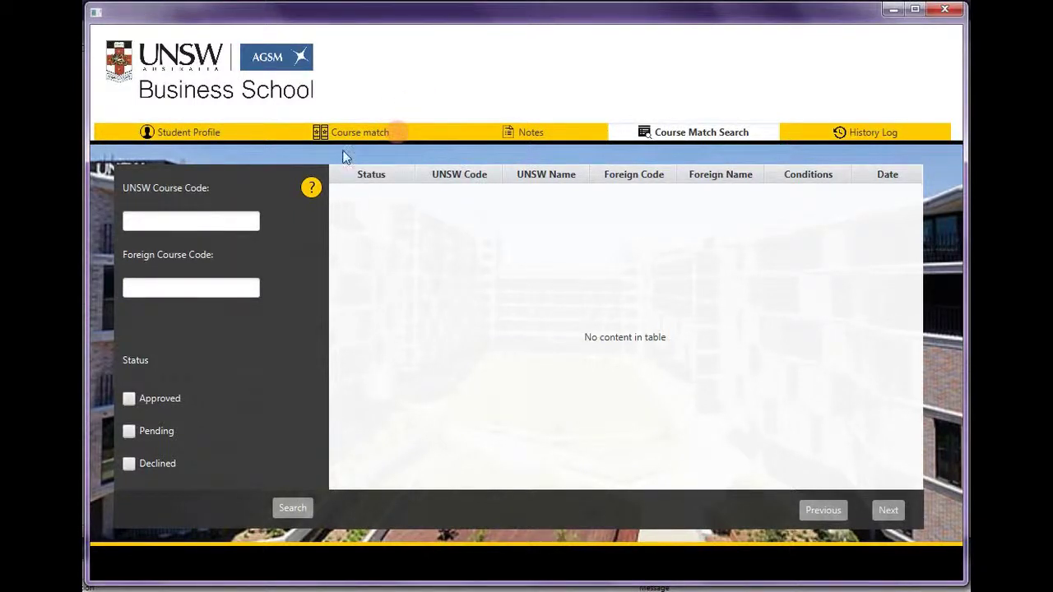
left_click(699, 132)
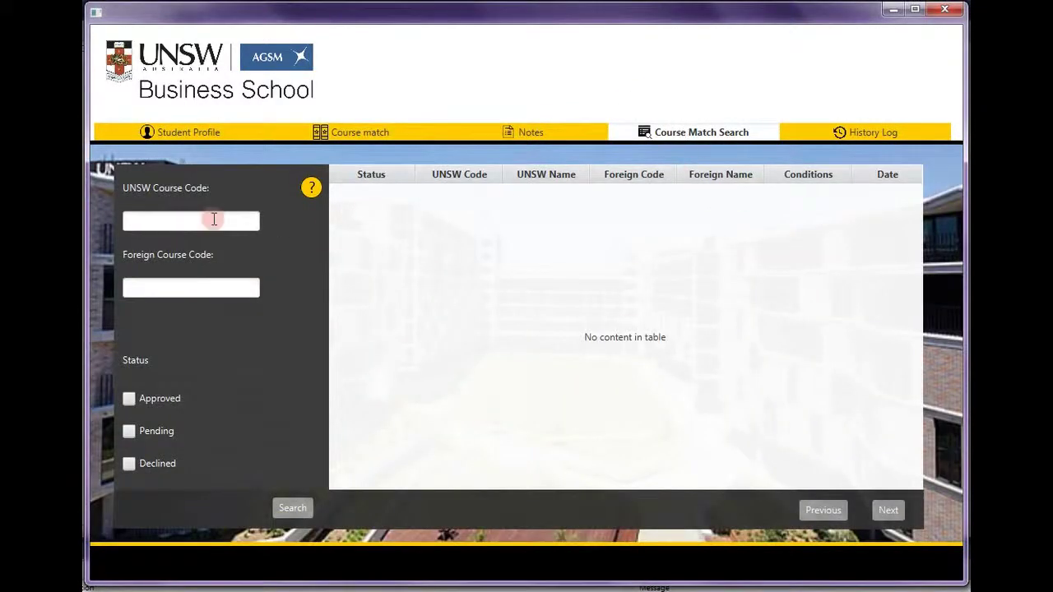
left_click(195, 218)
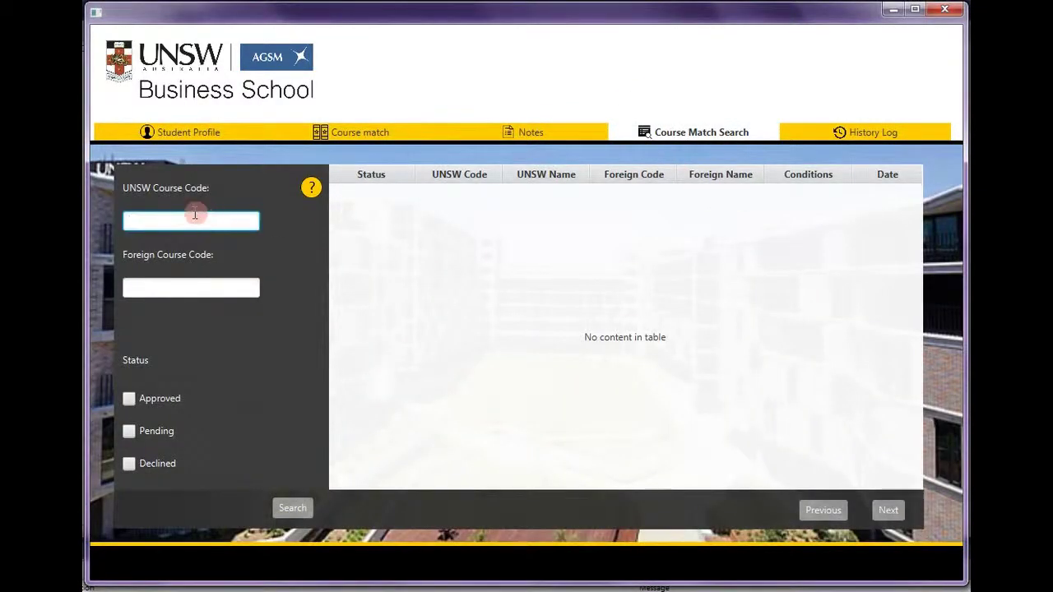
left_click(414, 133)
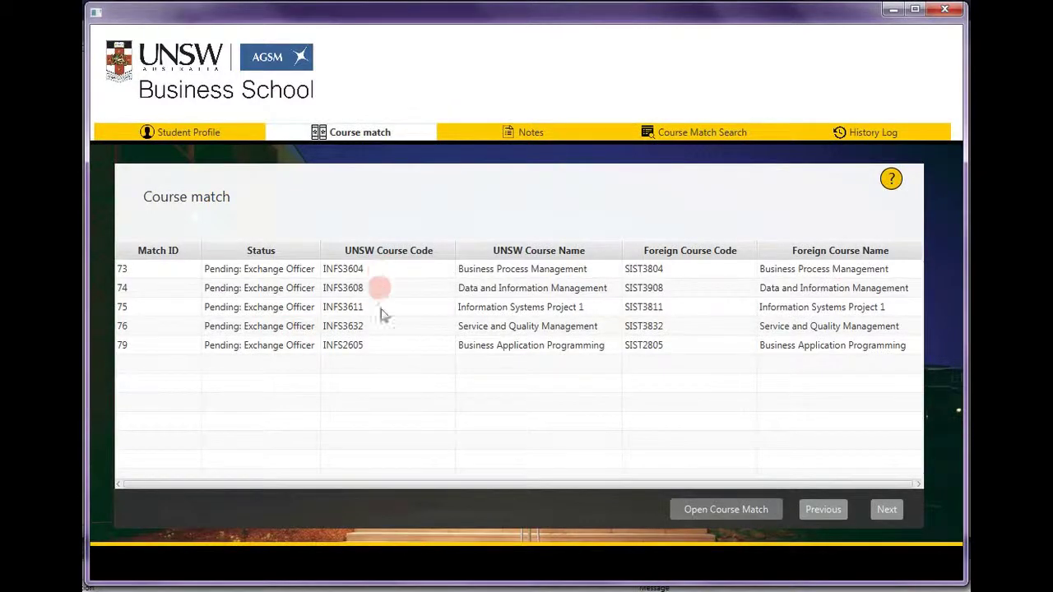
left_click(731, 131)
left_click(188, 222)
type("INFS3611")
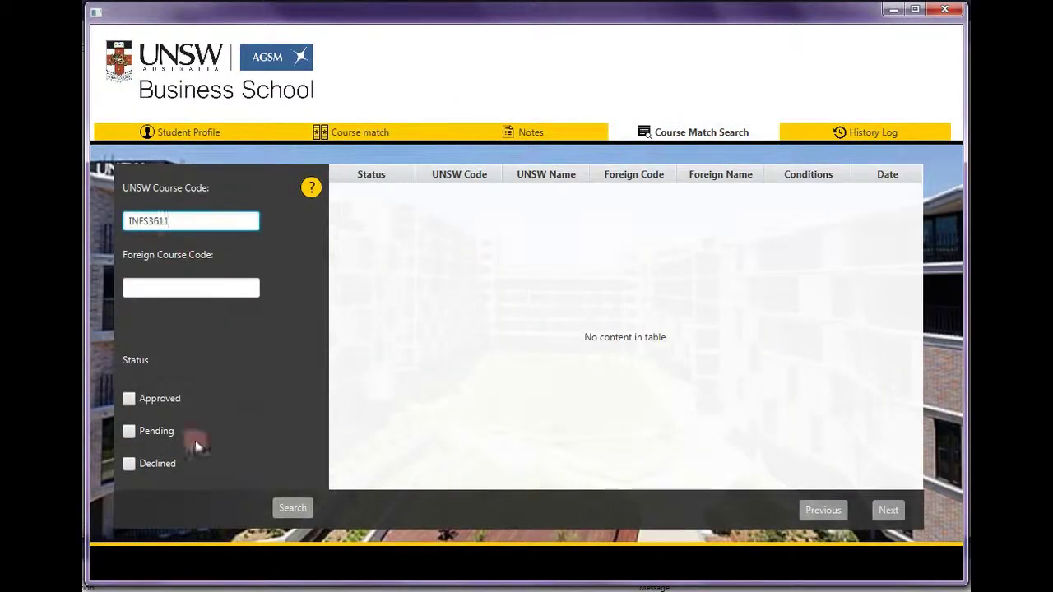
left_click(298, 510)
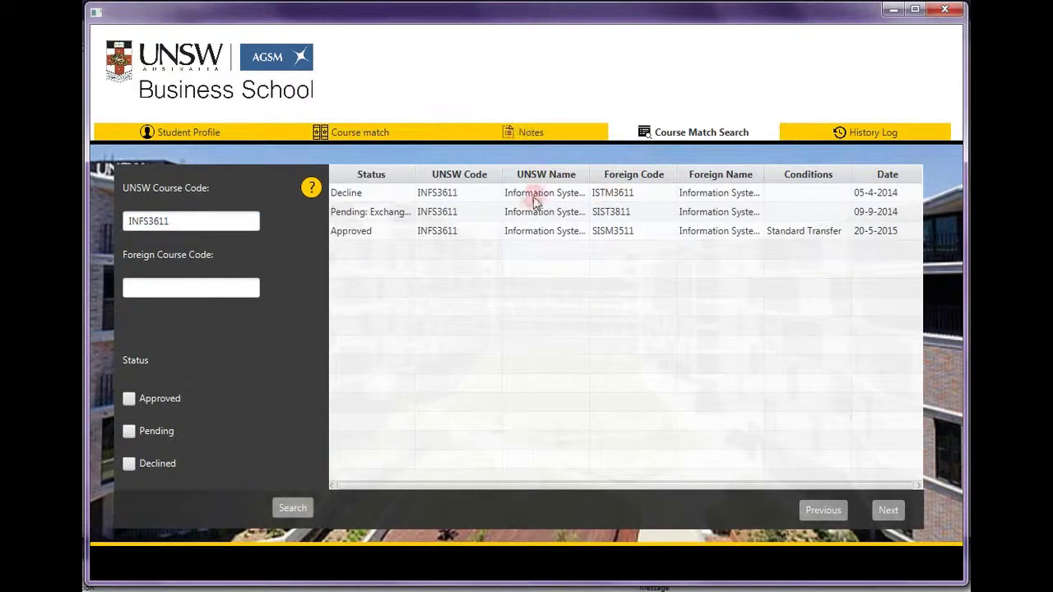
left_click(527, 233)
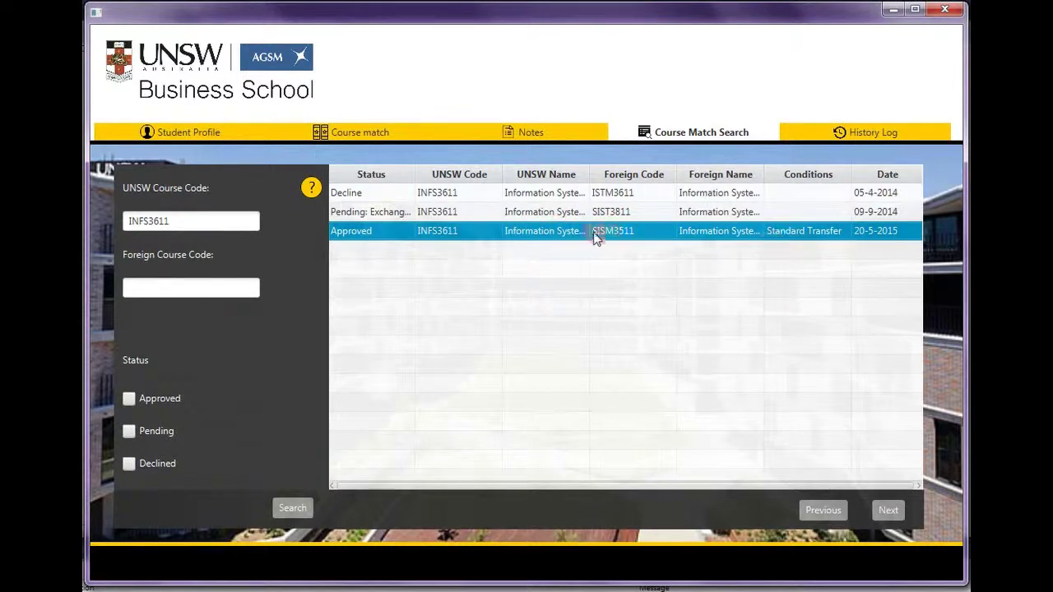
Open course match 79 for Business Application Programming (INFS2605) from the application's course matches
left_click(350, 133)
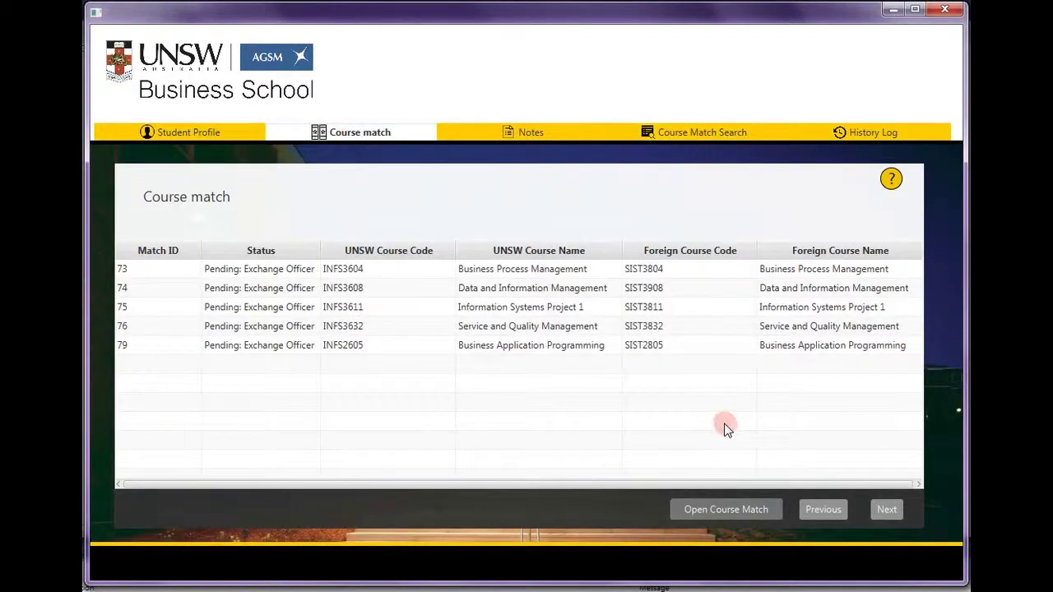
left_click(372, 342)
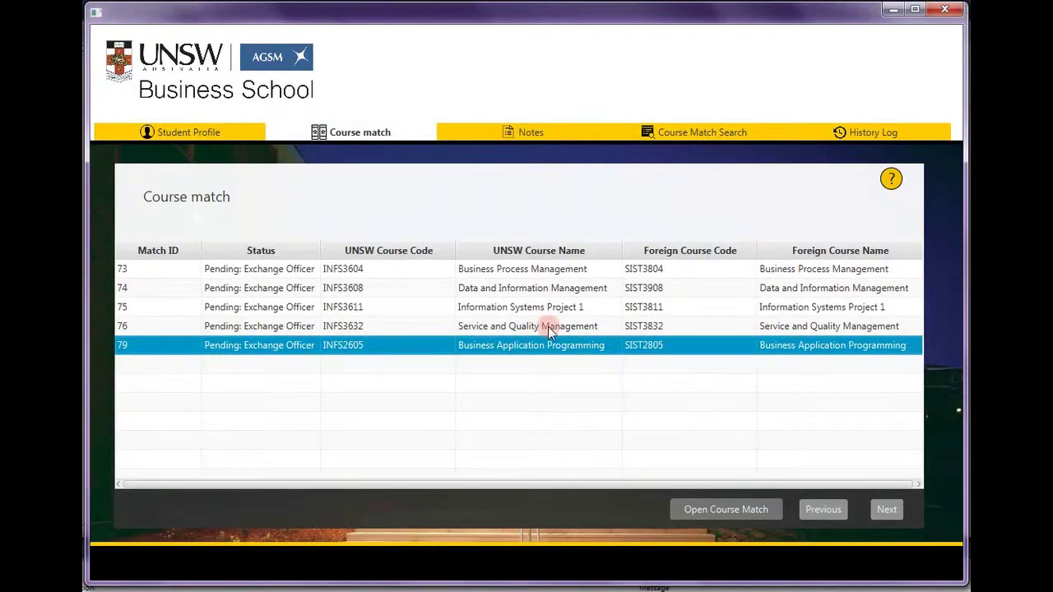
left_click(725, 508)
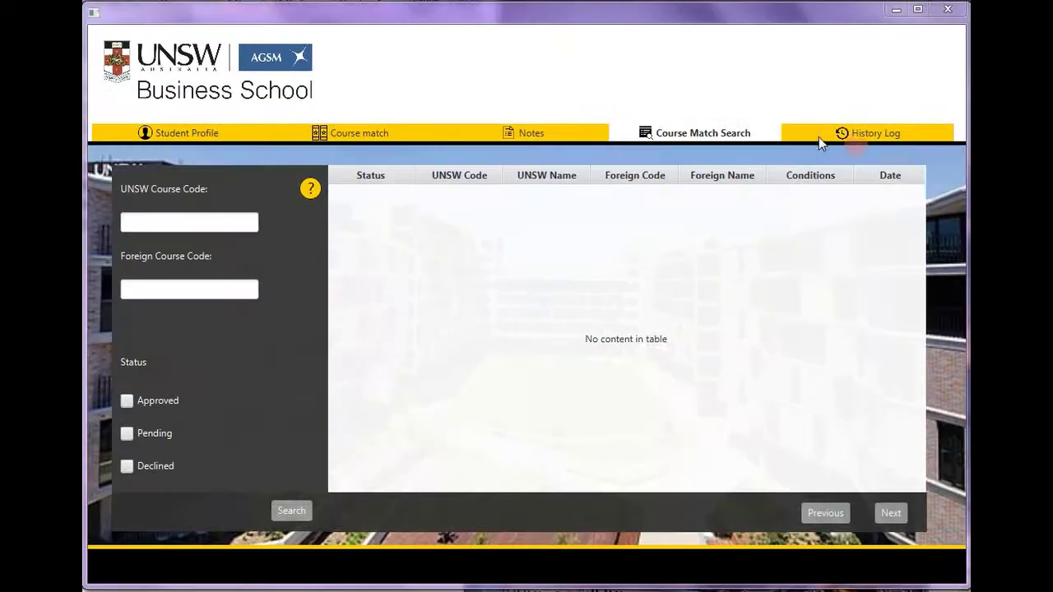
Enter the note "Declined INS3611 due to inequivlanecy - pending stuent" for a new change in the history log
left_click(811, 137)
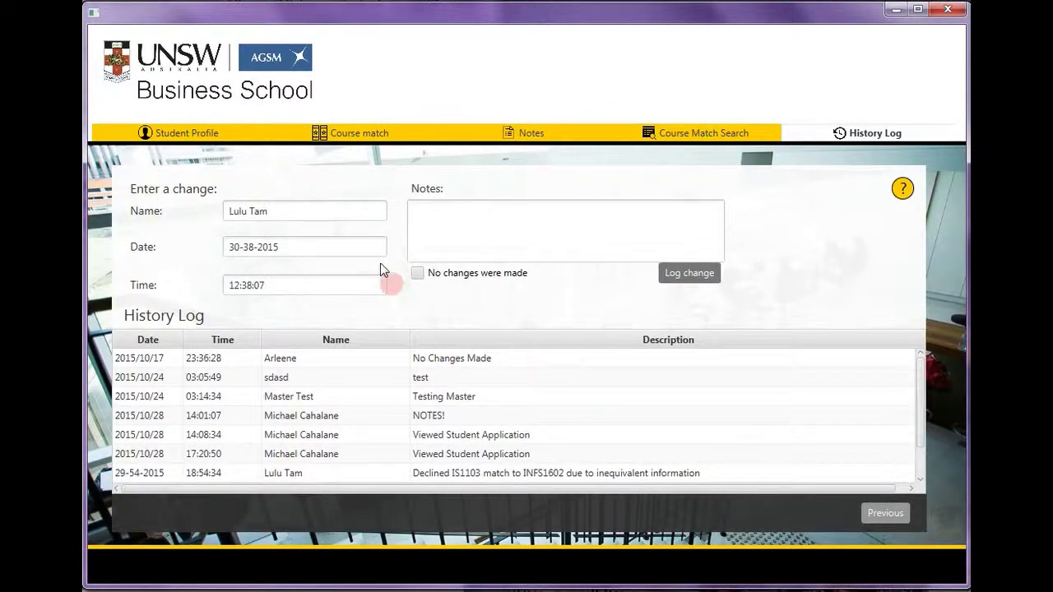
left_click(295, 211)
left_click(308, 288)
left_click(306, 208)
left_click(308, 241)
left_click(319, 286)
left_click(479, 231)
type("Declined INS3611 due to inequivlanecy - pending stuent")
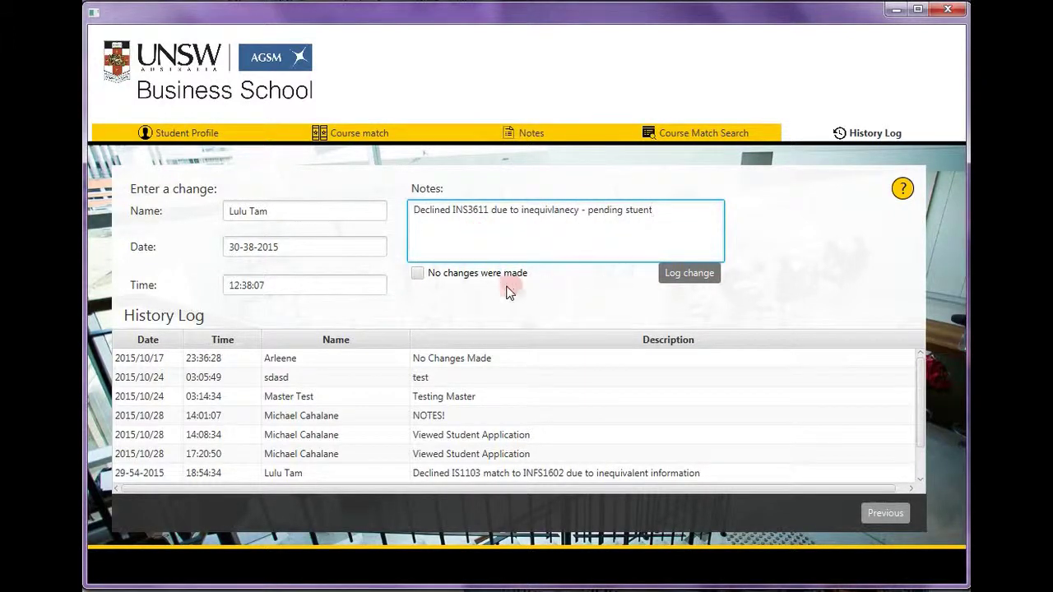
Log the change with "No changes were made" left off and check the newest entry in the history log
left_click(424, 272)
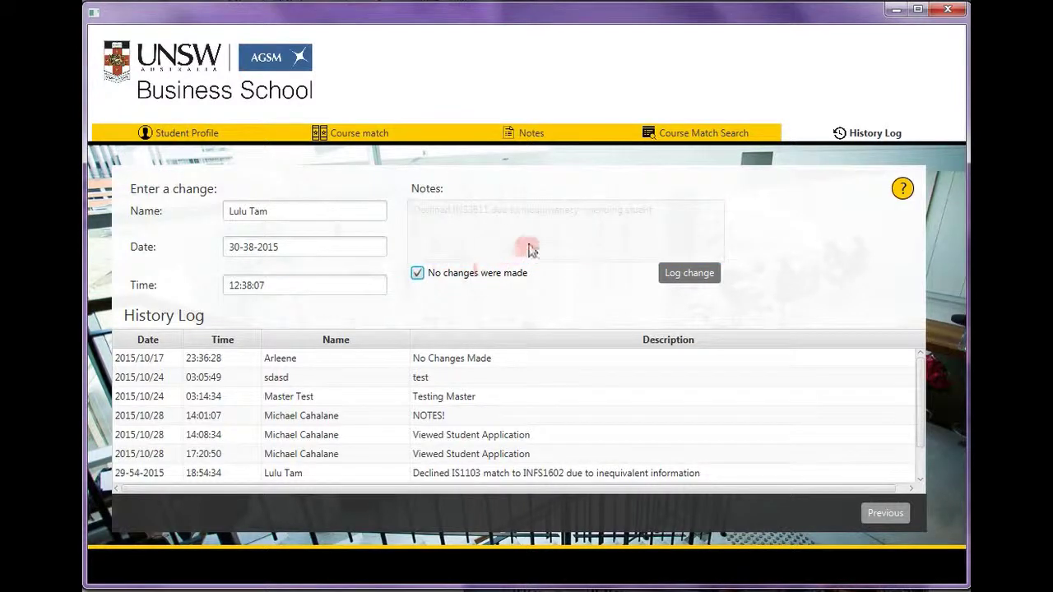
left_click(446, 273)
left_click(706, 285)
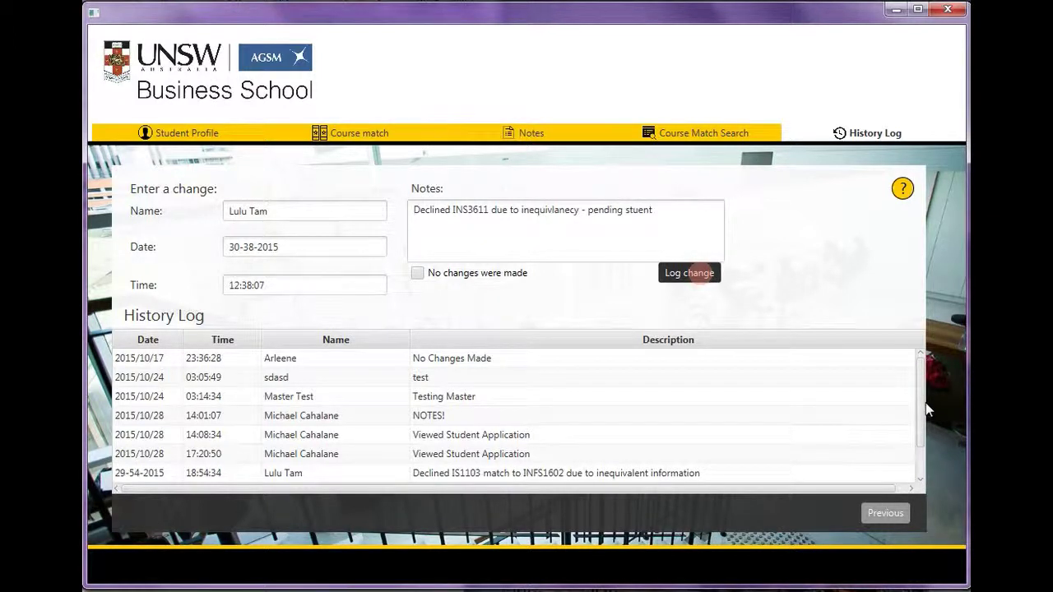
left_click_drag(919, 395, 920, 448)
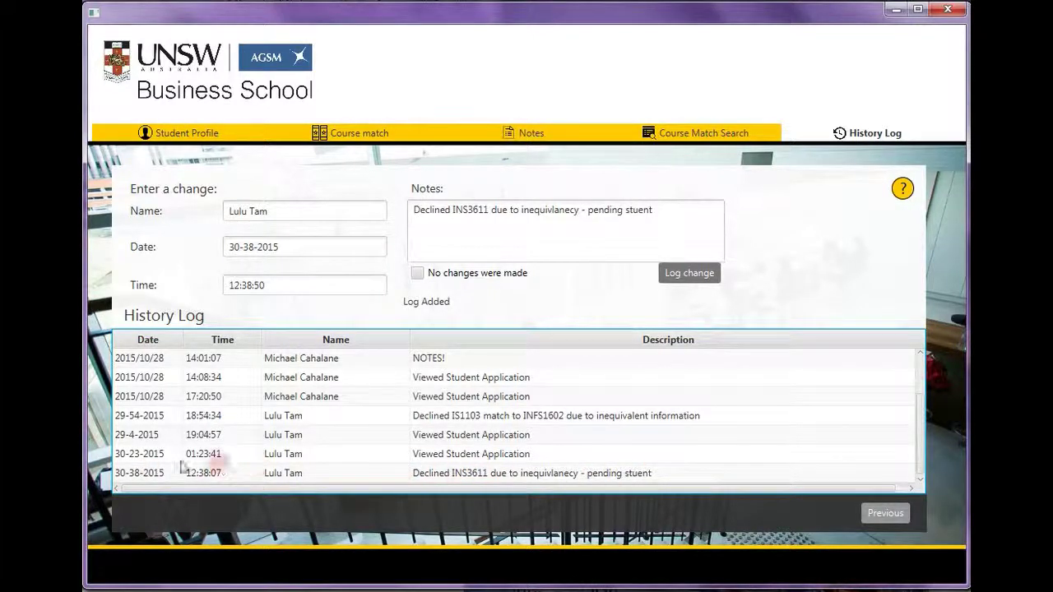
Close the student application and open the dashboard
left_click(677, 132)
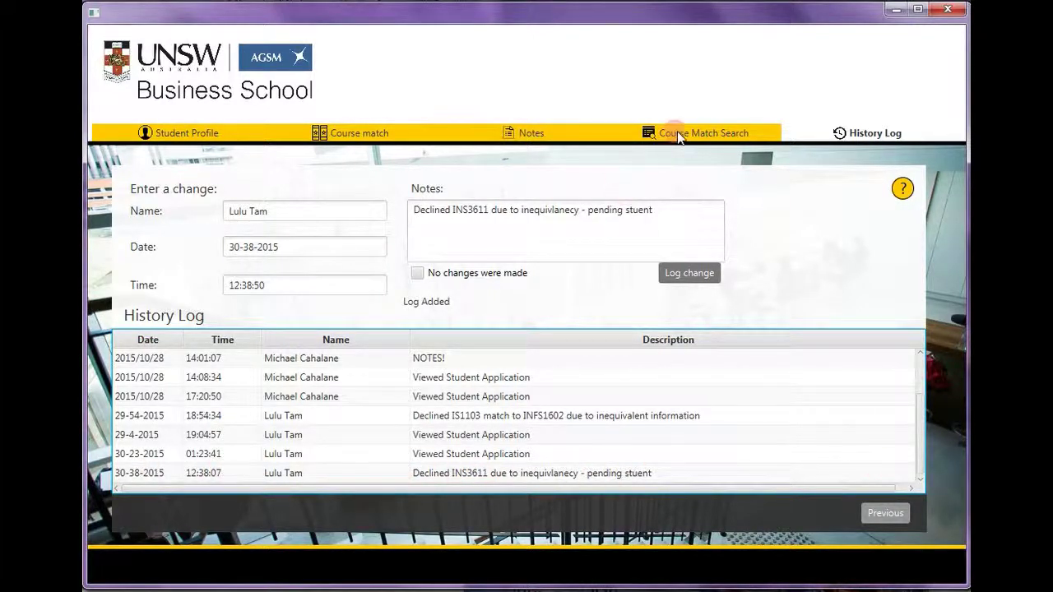
left_click(948, 9)
left_click(763, 368)
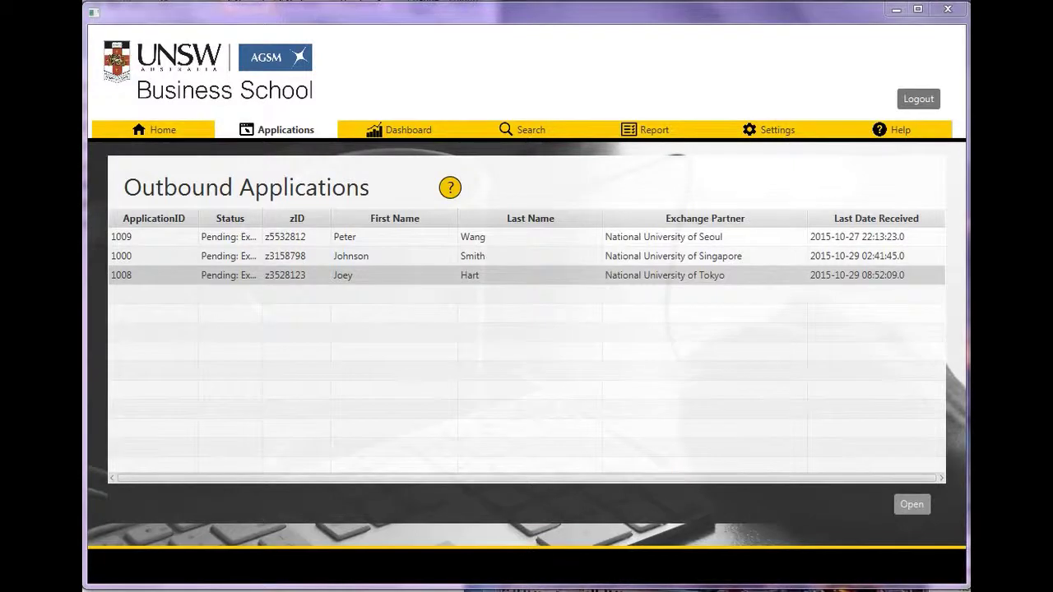
left_click(371, 132)
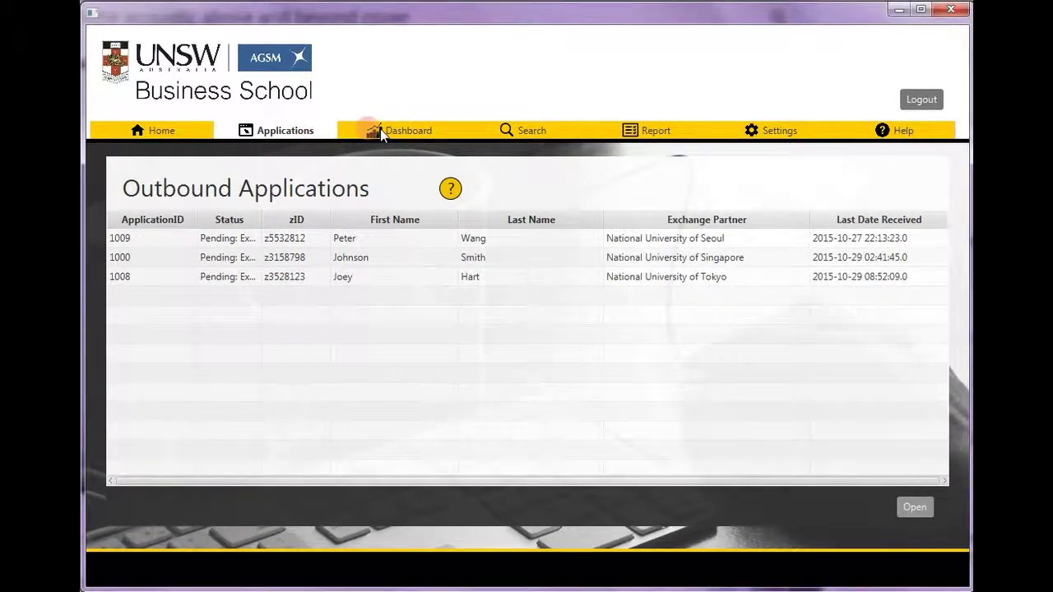
left_click(380, 130)
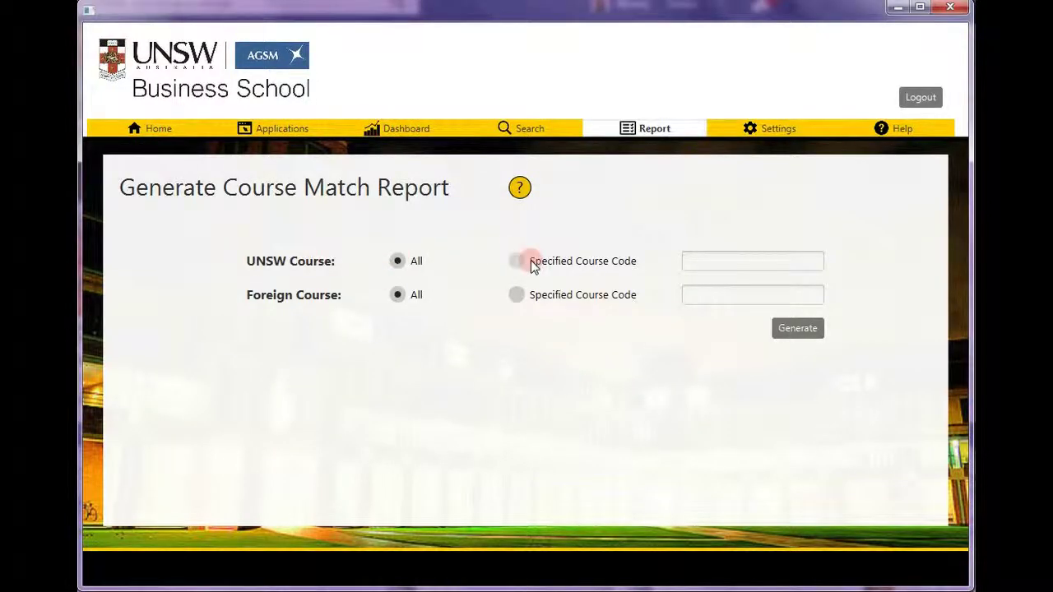
Limit the course match report to the specified UNSW course code INFS1602
left_click(531, 260)
left_click(693, 261)
type("INFS1602")
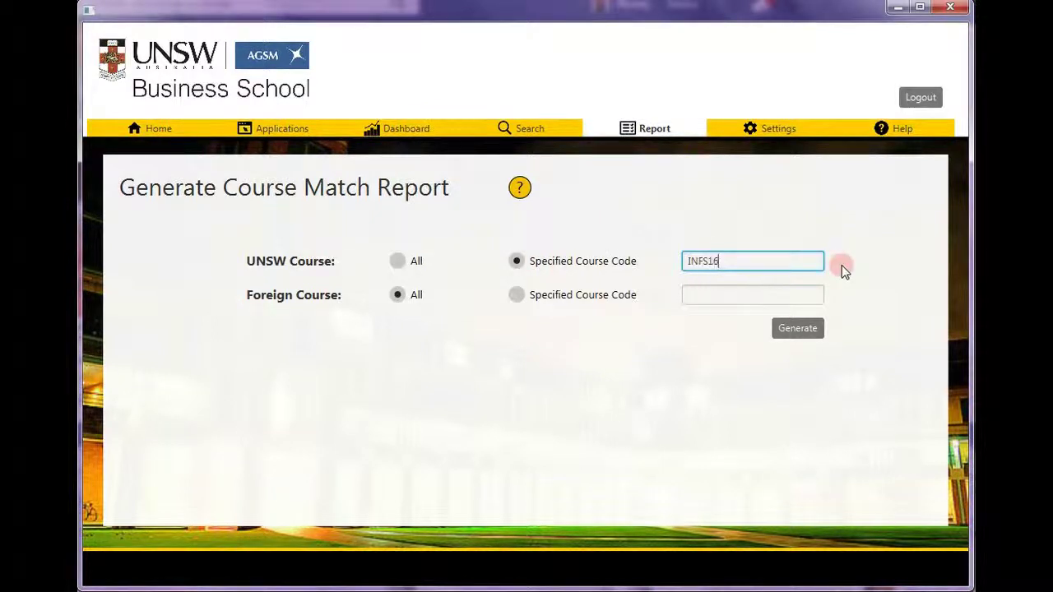
left_click(412, 263)
left_click(553, 263)
left_click(706, 260)
type("INFS1602")
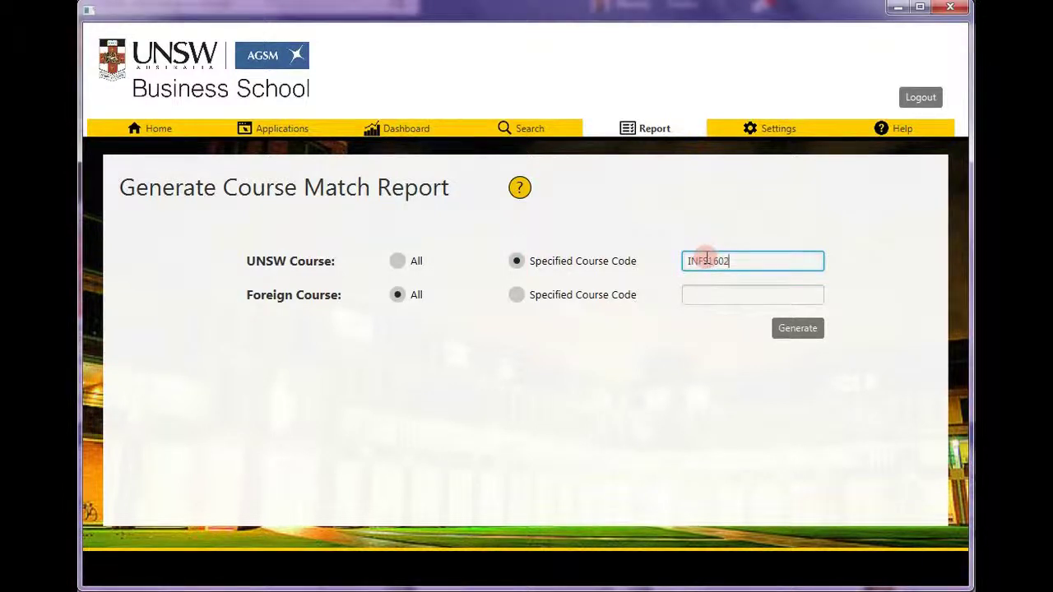
Generate the course match report for UNSW course INFS1602 and look through the PDF from its title to the results table
left_click(788, 332)
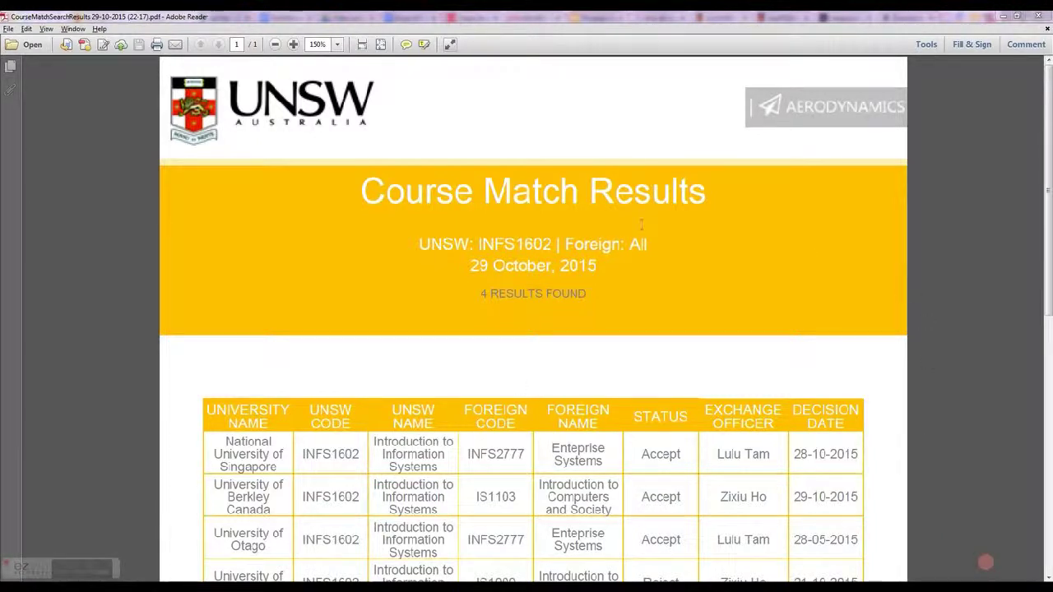
left_click_drag(362, 191, 711, 191)
left_click(731, 221)
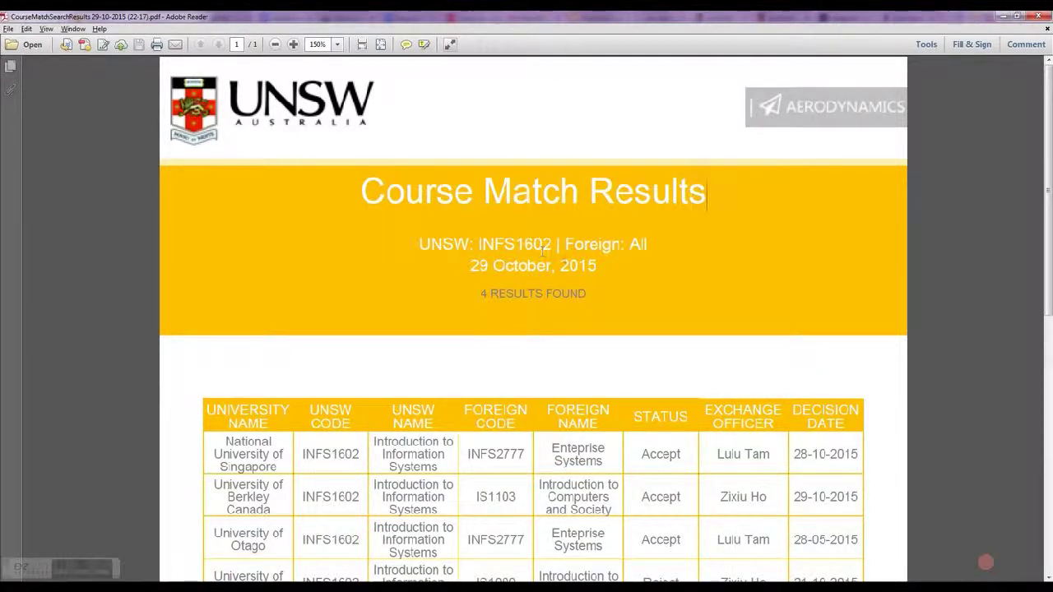
scroll(564, 266, "down", 3)
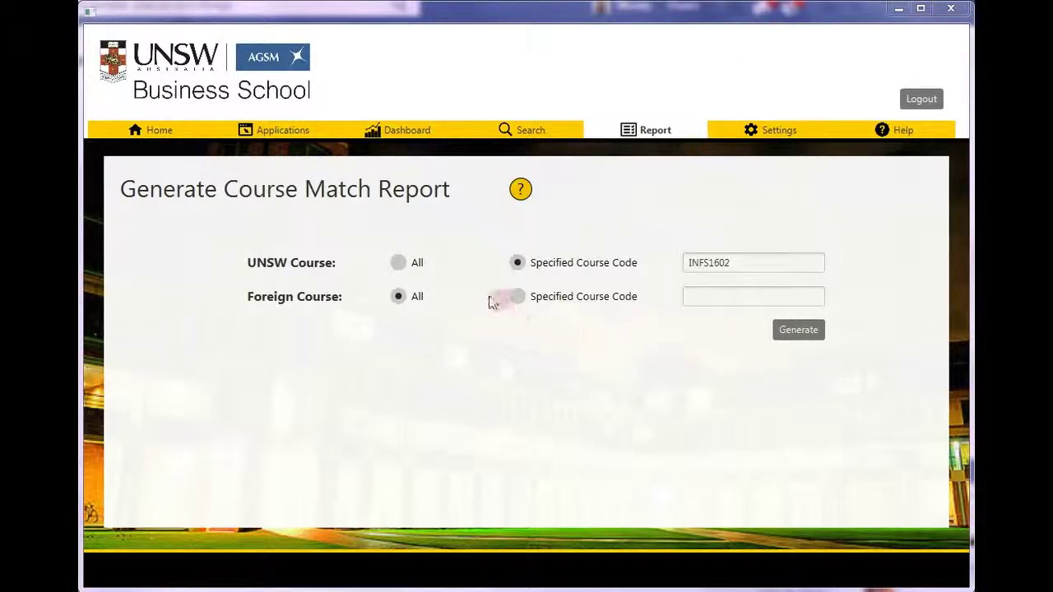
Generate a course match report covering all UNSW courses and all foreign courses, and look through its results
left_click(399, 264)
left_click(789, 329)
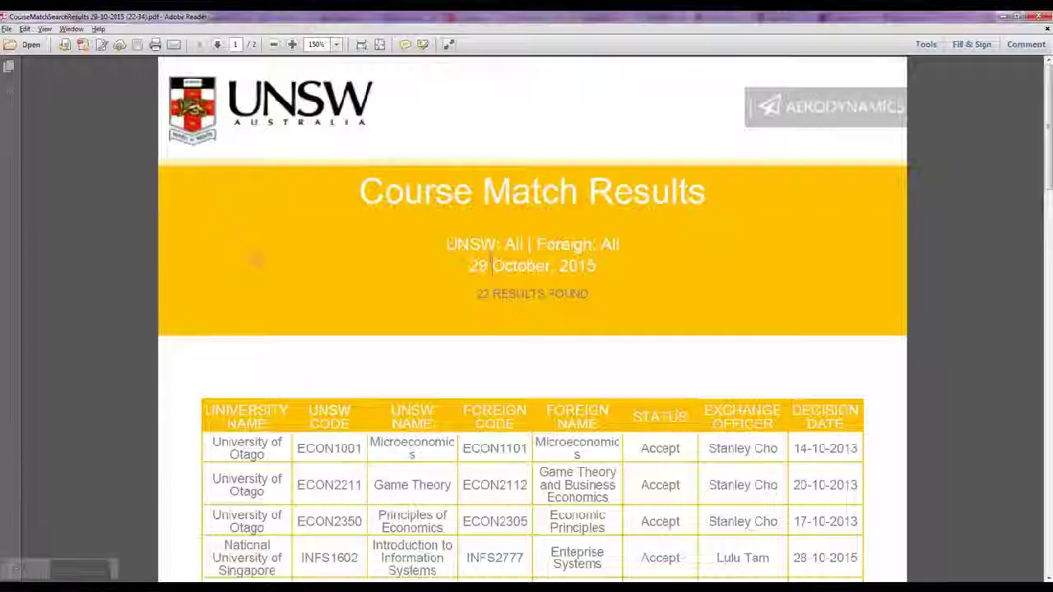
scroll(257, 262, "down", 4)
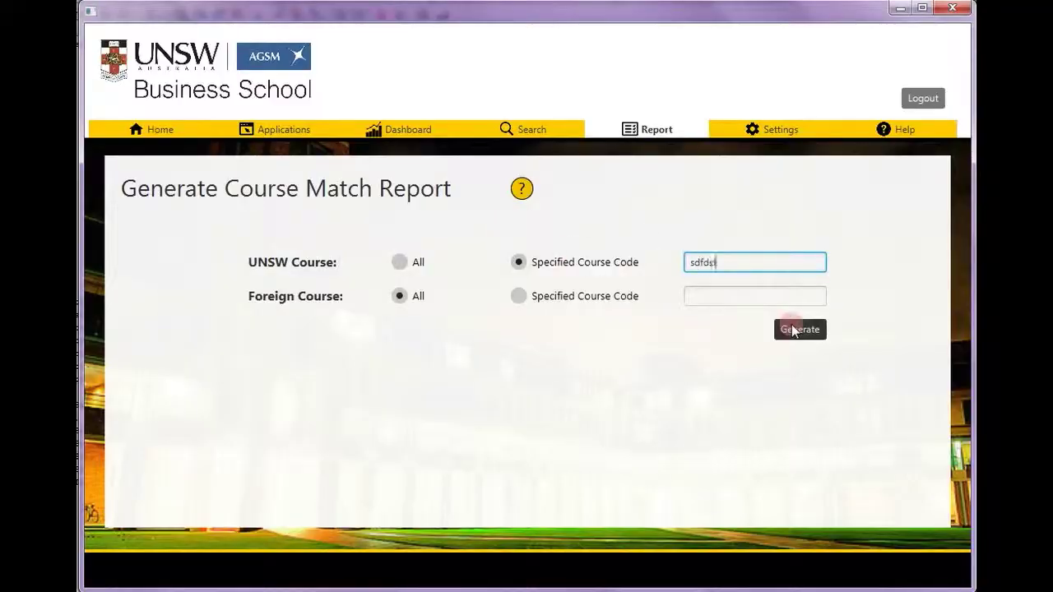
Try to generate a course match report for the specified UNSW course code "sdfdsfsdf" and dismiss the messages
type("fsdf")
left_click(792, 327)
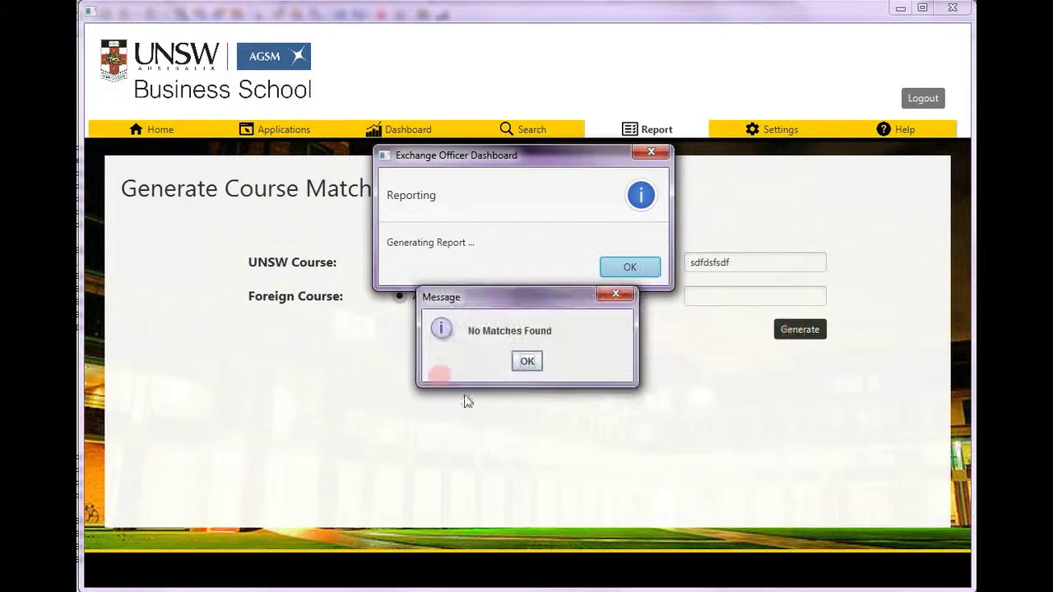
left_click(528, 361)
left_click(633, 270)
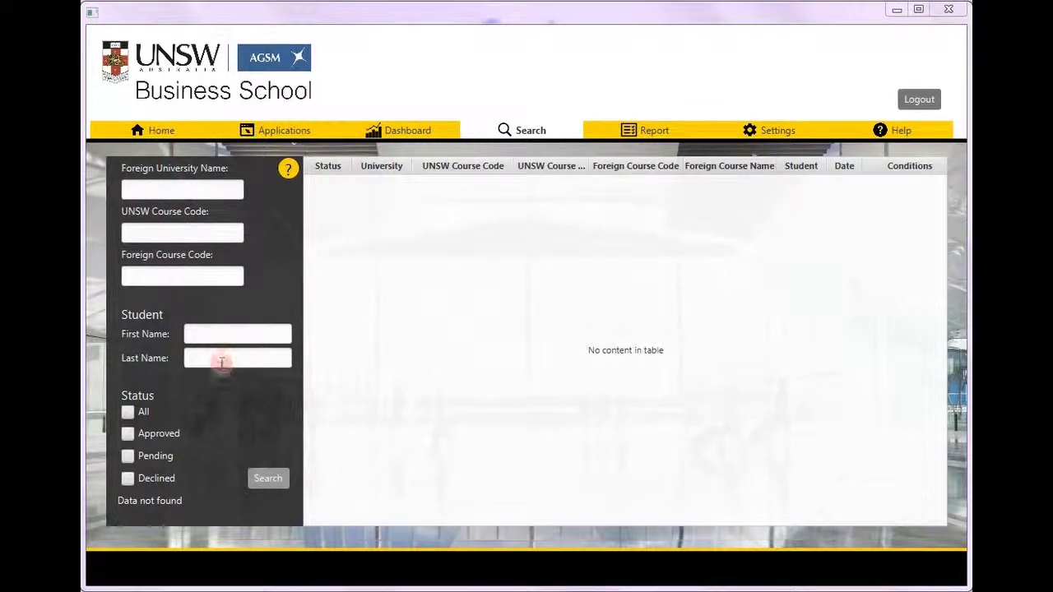
left_click(128, 432)
left_click(128, 412)
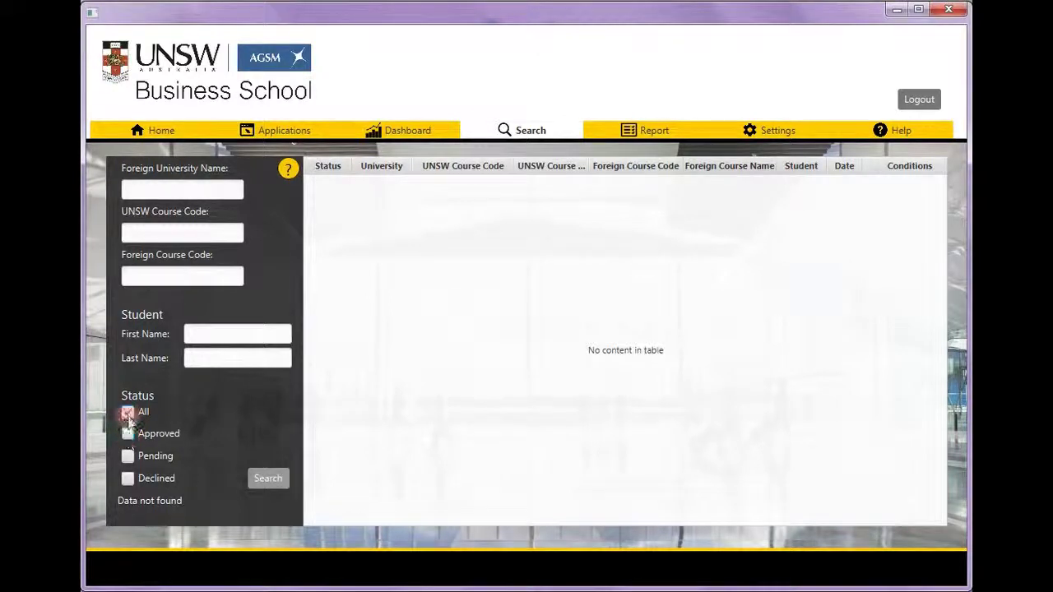
left_click(179, 234)
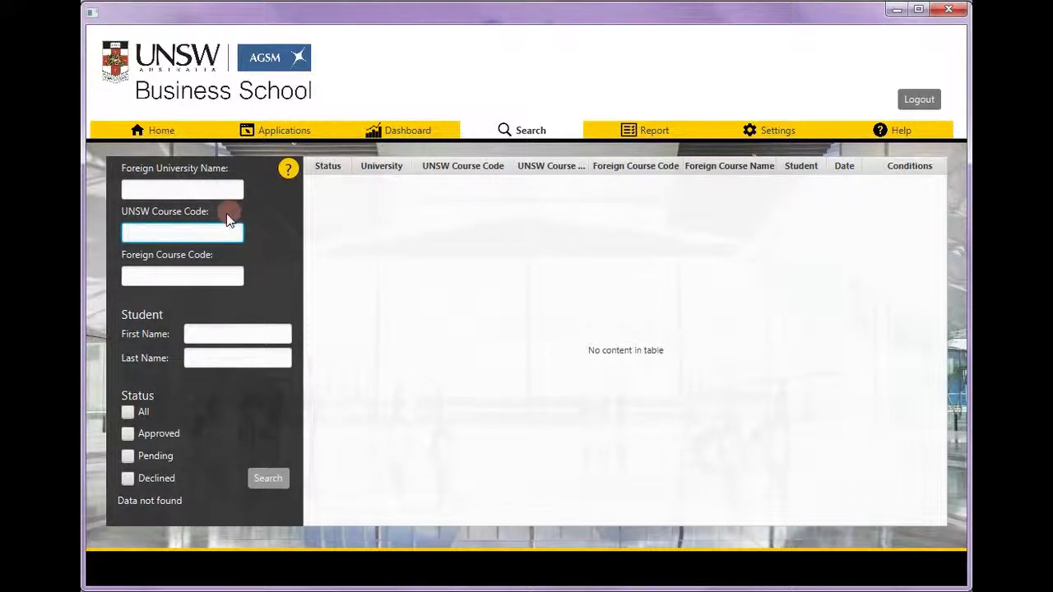
left_click(222, 336)
left_click(203, 361)
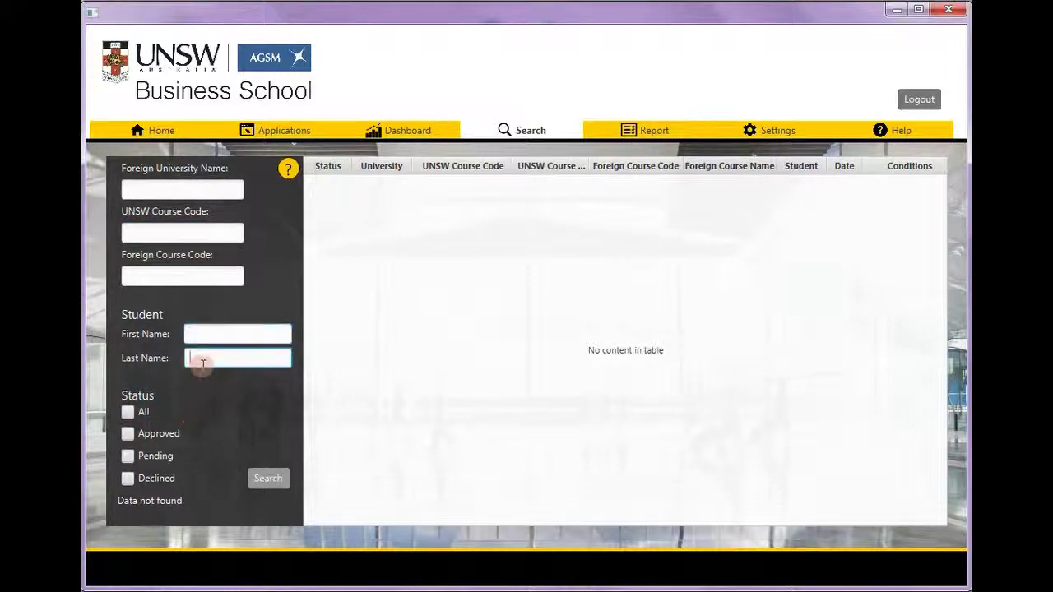
Search the course matches for the UNSW course code INFS1602
left_click(160, 238)
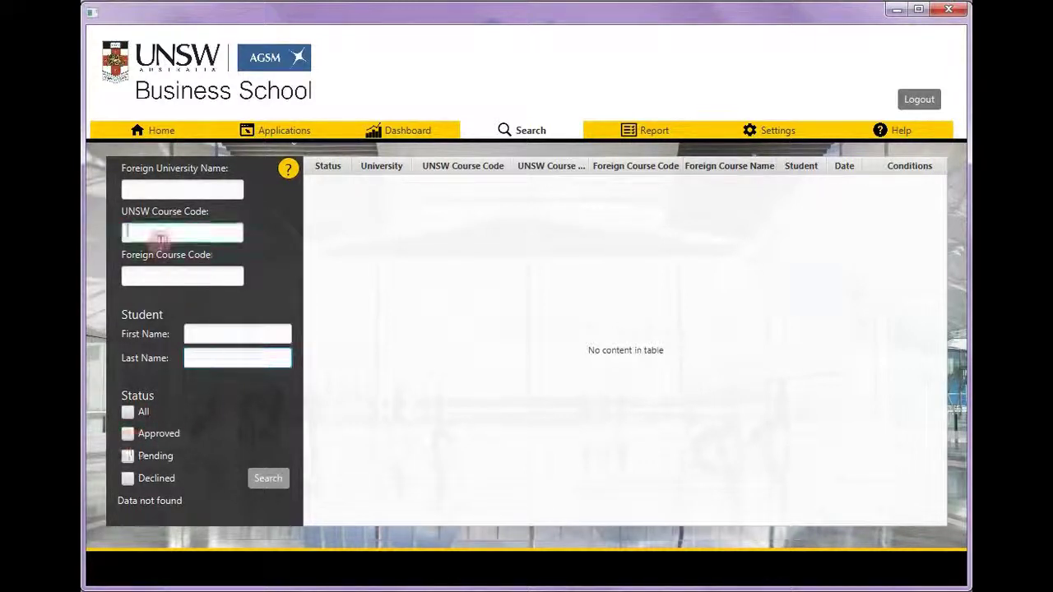
type("INFS1602")
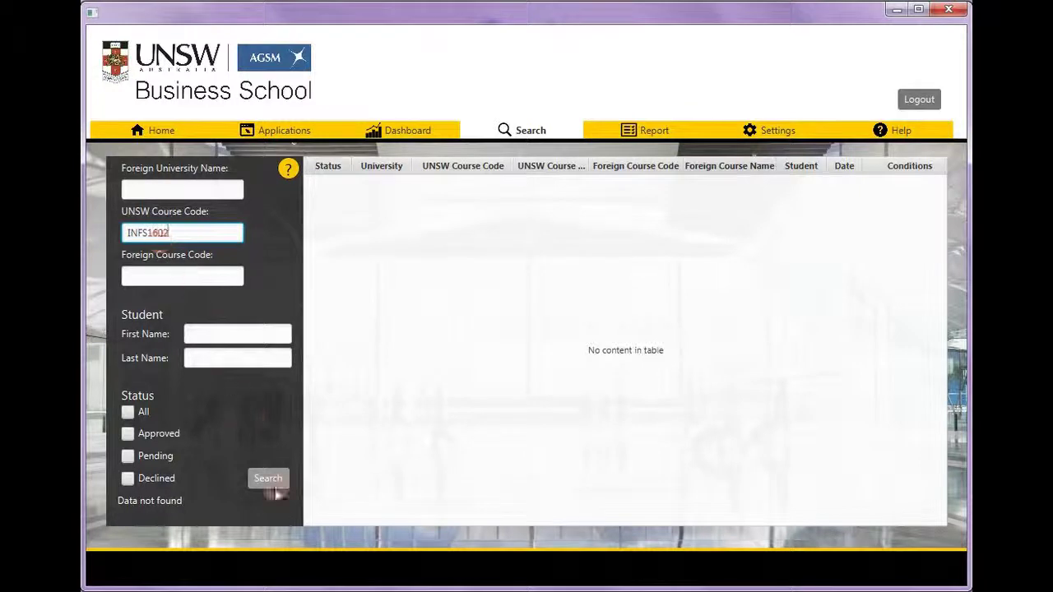
left_click(274, 481)
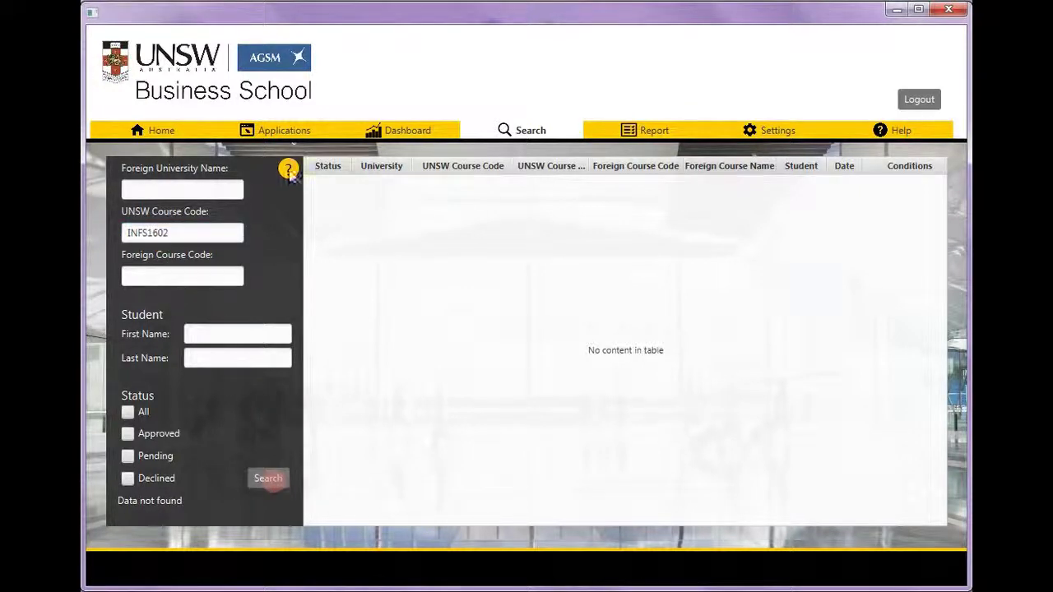
Narrow the UNSW Course Code column of the results and select the INFS2777 match that carries a condition
mouse_move(290, 175)
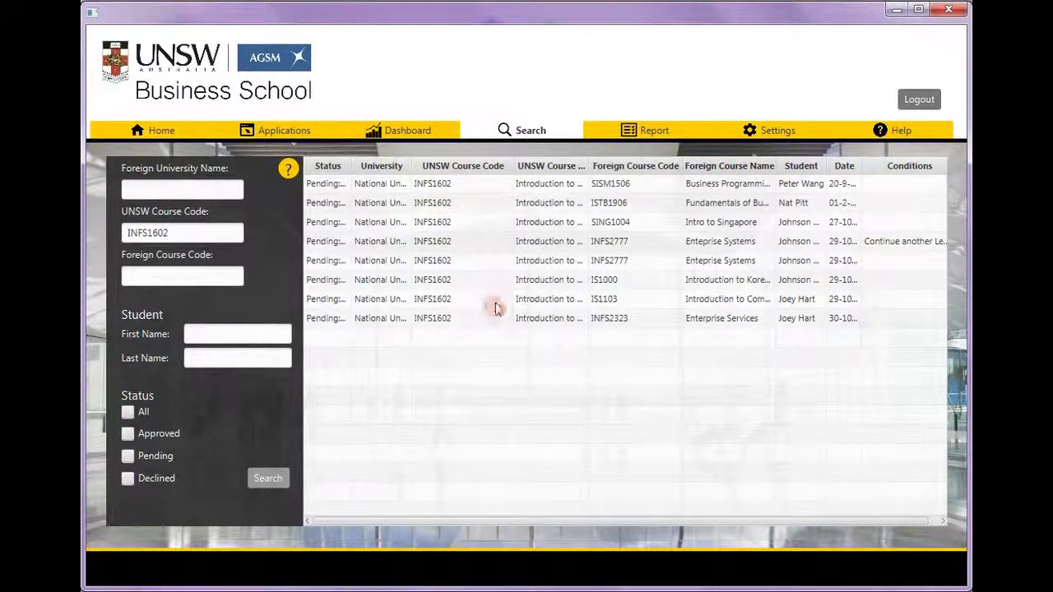
mouse_move(511, 165)
left_mouse_down()
mouse_move(482, 165)
mouse_move(501, 166)
left_mouse_up()
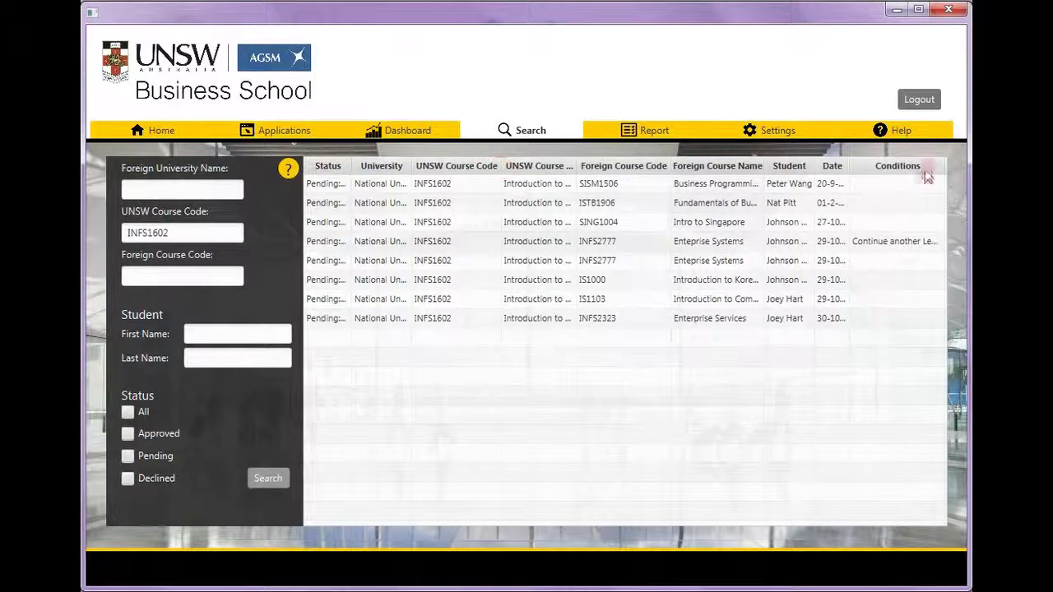
left_click(884, 241)
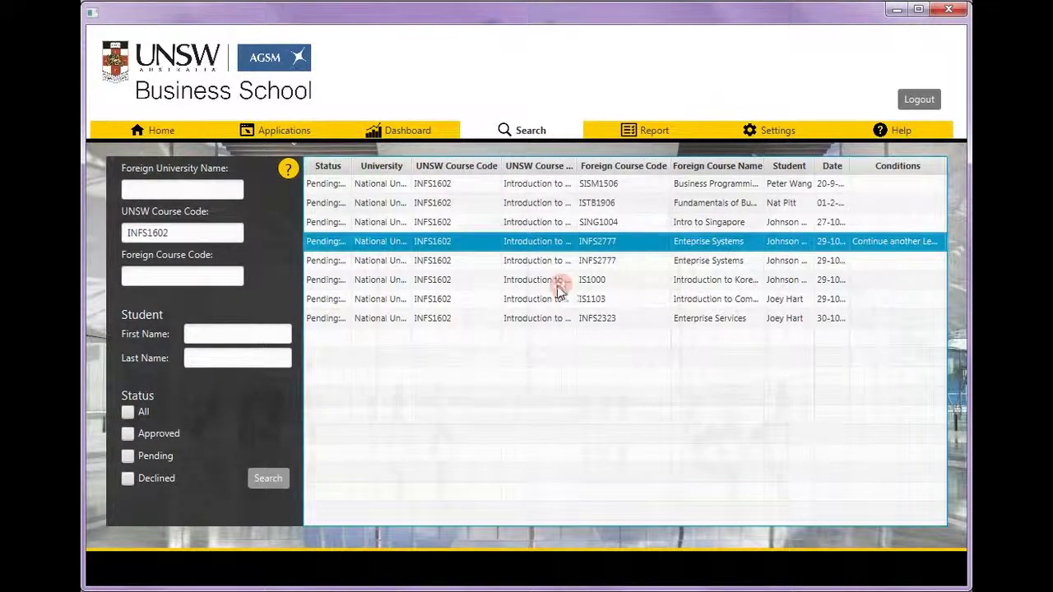
Search the course matches by the student's first name alone, with the UNSW course code cleared
left_click(222, 333)
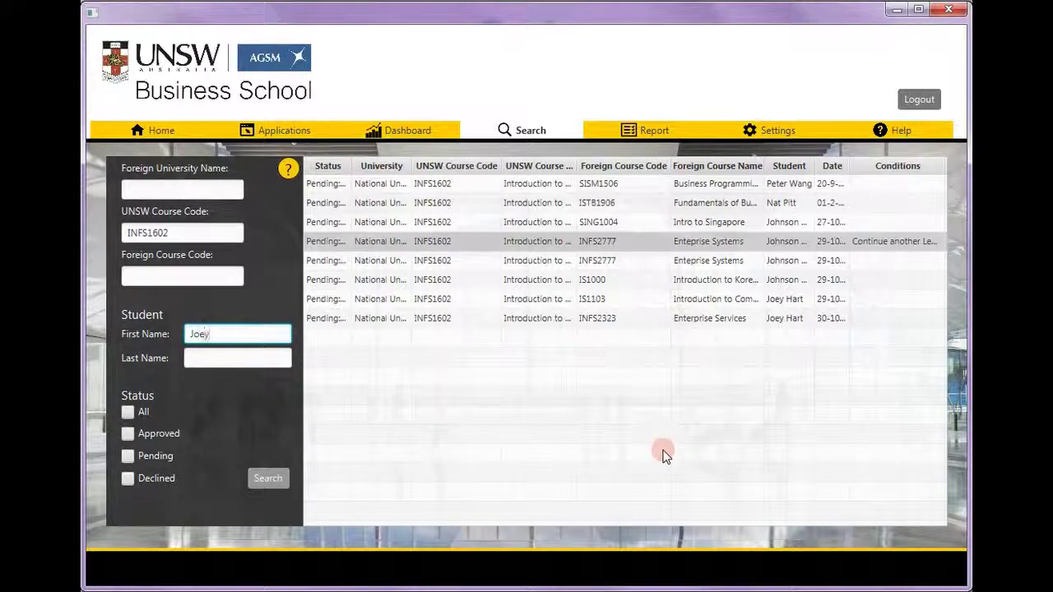
double_click(206, 232)
key("BackSpace")
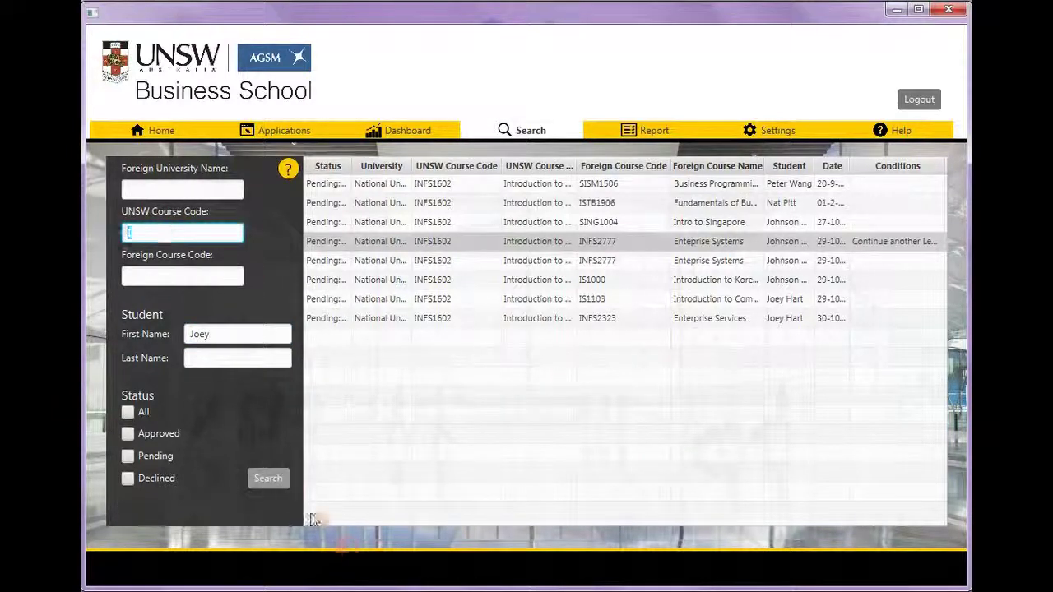
left_click(262, 470)
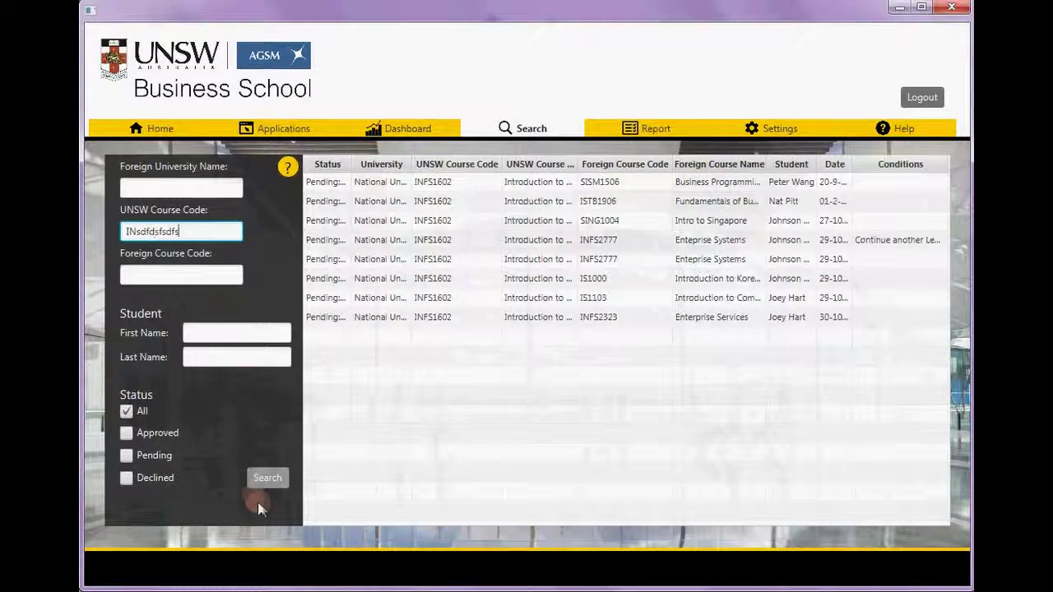
Search the course matches of all statuses for the UNSW course code "INsdfdsfsdfs"
left_click(267, 477)
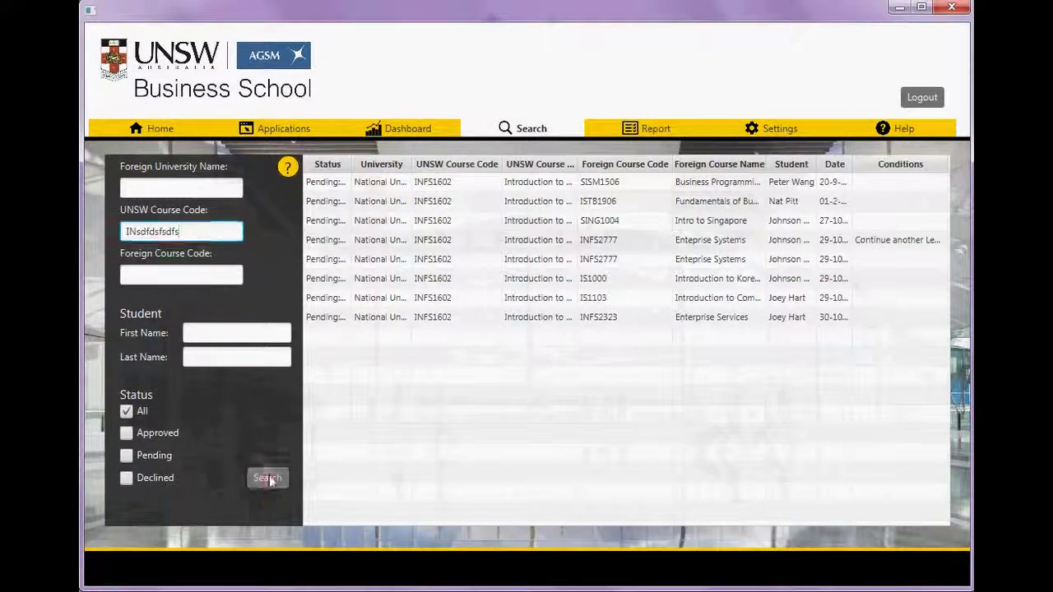